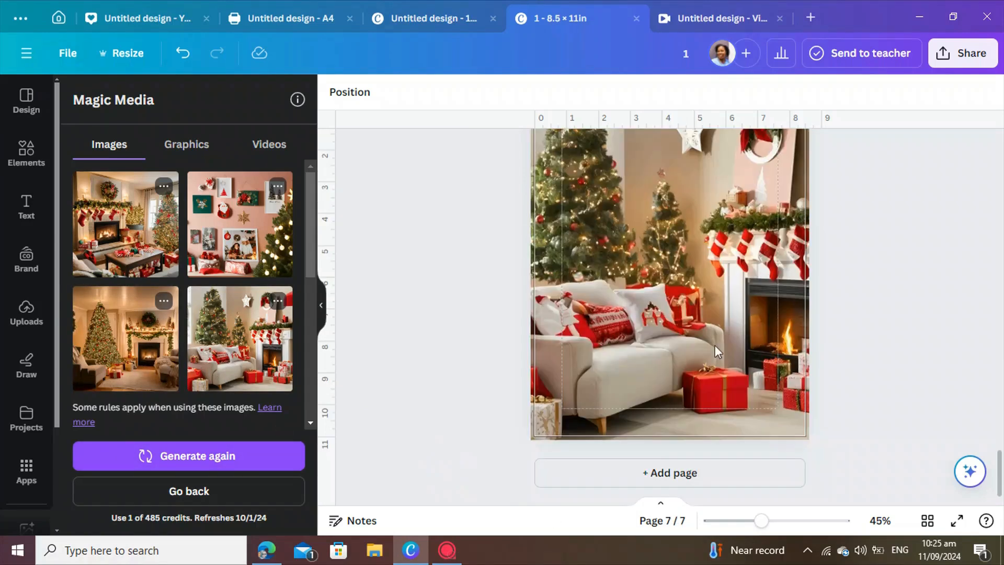
Duplicate the Christmas living-room page to create a new copy of the scene.
scroll(714, 345, "up", 2)
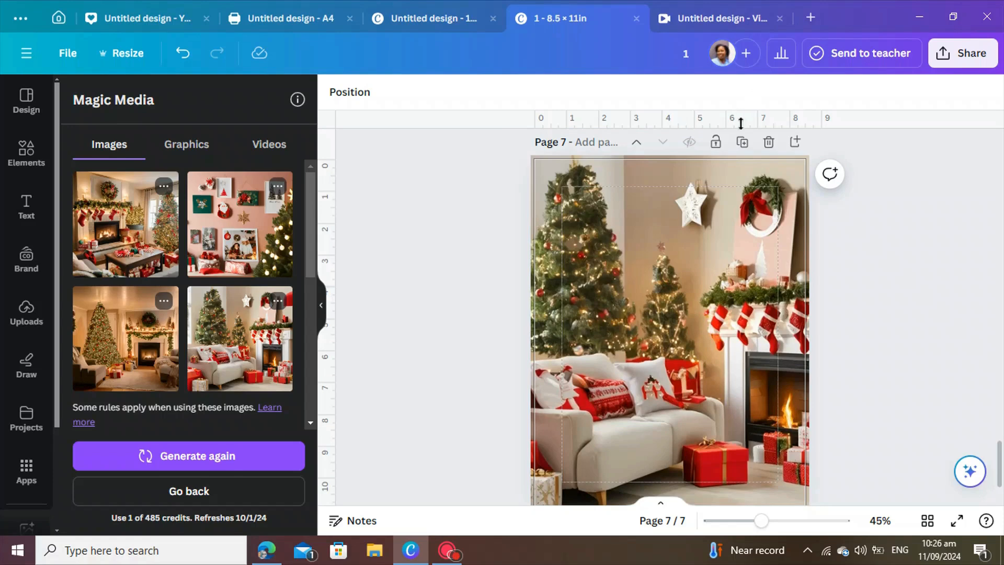
left_click(742, 142)
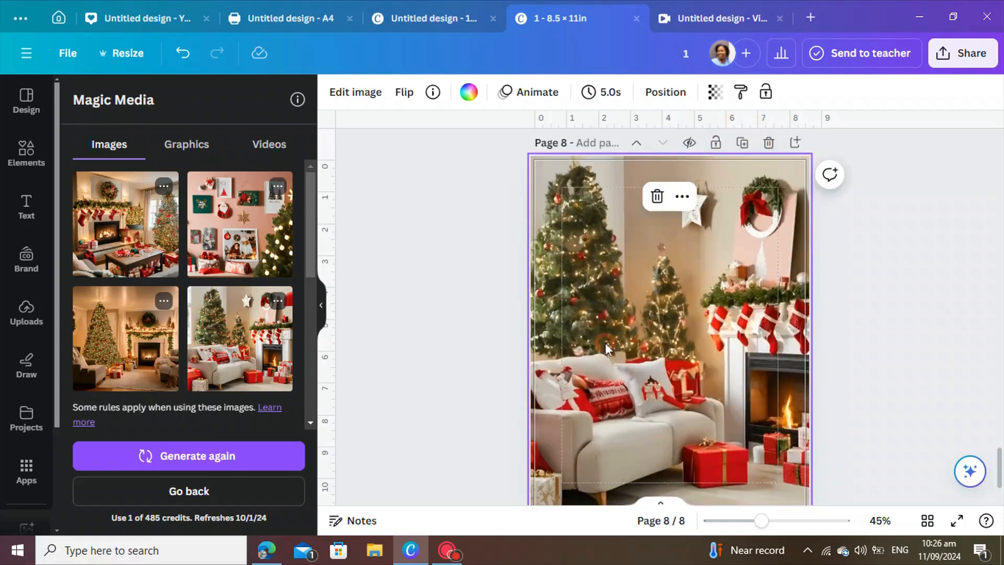
With Magic Eraser at brush size 20, paint over the star, stockings, pillow decoration, gift box, fireplace and tree ornament, then erase them.
left_click(368, 94)
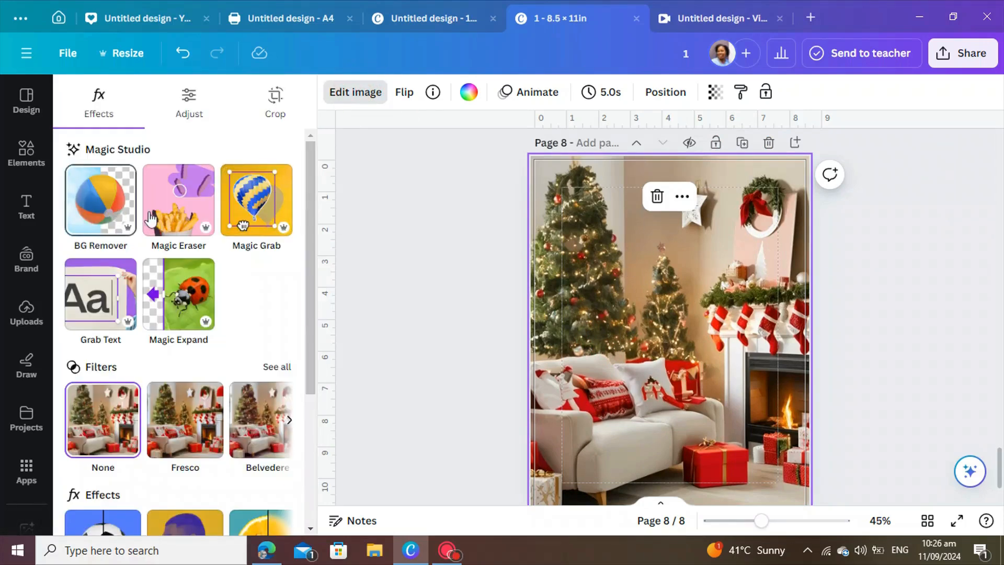
left_click(179, 224)
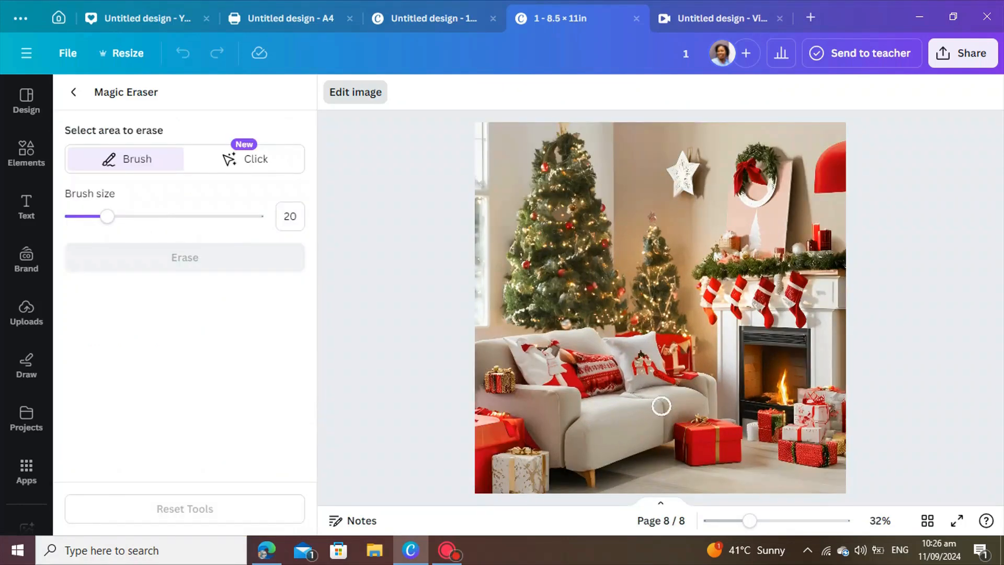
mouse_move(672, 385)
left_mouse_down()
mouse_move(640, 355)
mouse_move(642, 368)
left_mouse_up()
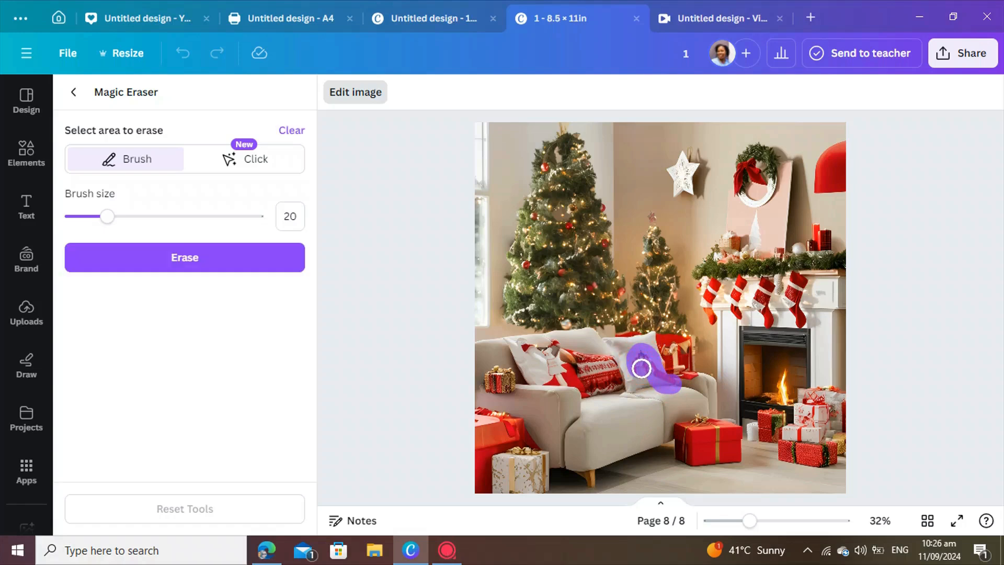
mouse_move(694, 156)
left_mouse_down()
mouse_move(693, 203)
mouse_move(675, 185)
mouse_move(690, 180)
left_mouse_up()
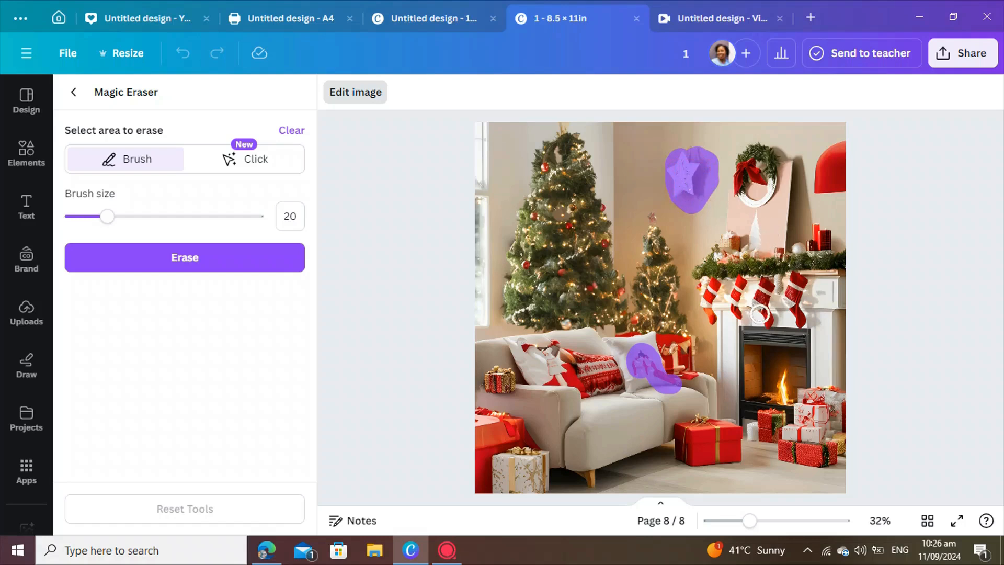
left_click_drag(764, 322, 766, 284)
left_click_drag(709, 315, 718, 284)
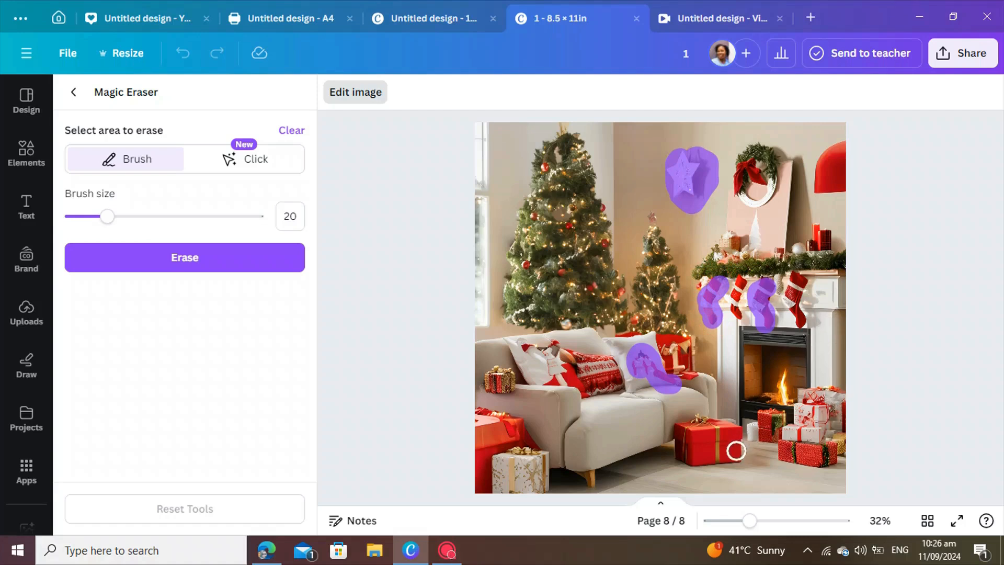
mouse_move(714, 459)
left_mouse_down()
mouse_move(716, 430)
mouse_move(704, 416)
mouse_move(675, 433)
mouse_move(676, 461)
left_mouse_up()
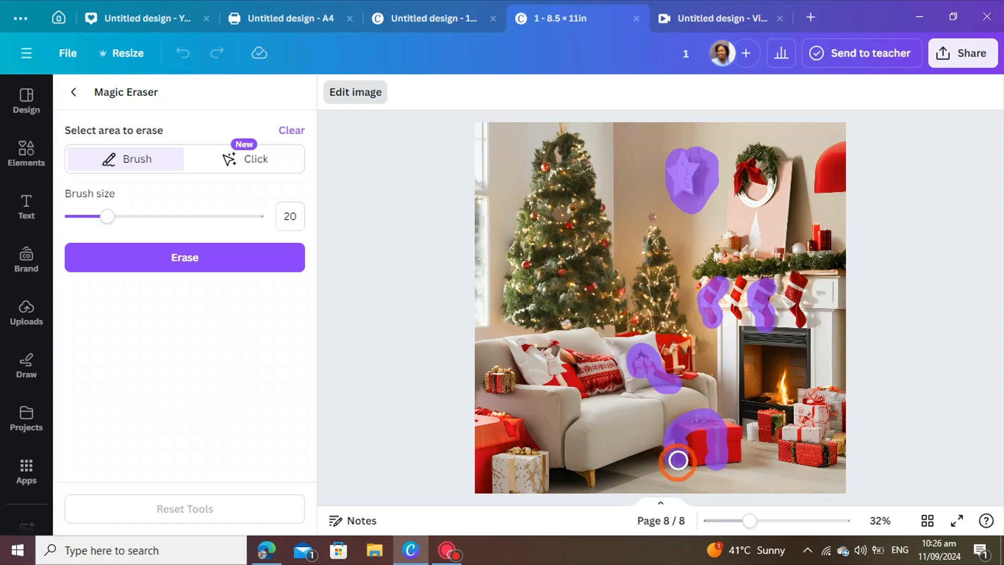
mouse_move(594, 484)
left_mouse_down()
mouse_move(581, 482)
mouse_move(594, 479)
mouse_move(580, 482)
mouse_move(594, 479)
mouse_move(585, 479)
mouse_move(602, 495)
left_mouse_up()
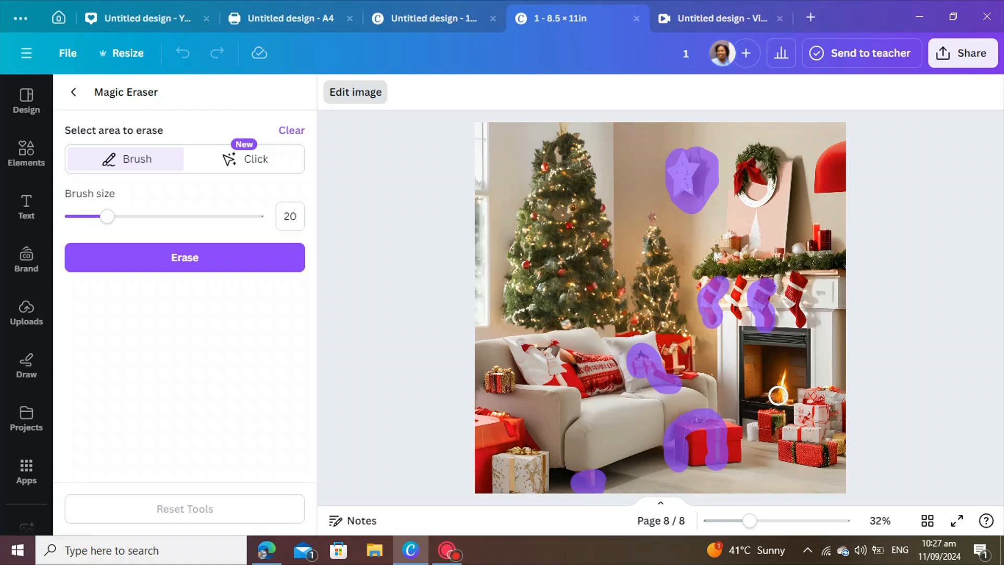
mouse_move(778, 395)
left_mouse_down()
mouse_move(785, 379)
mouse_move(782, 395)
left_mouse_up()
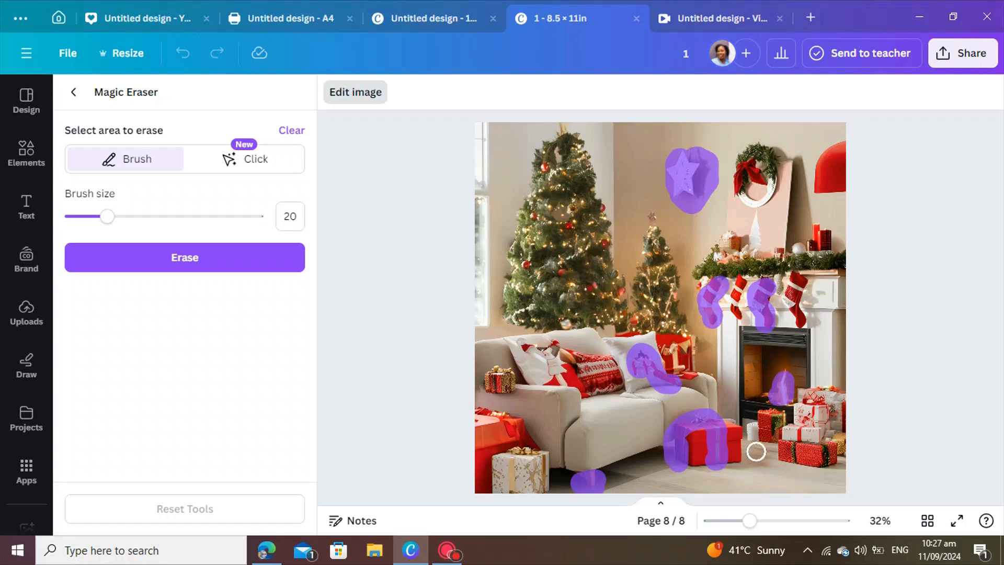
left_click_drag(755, 441, 751, 429)
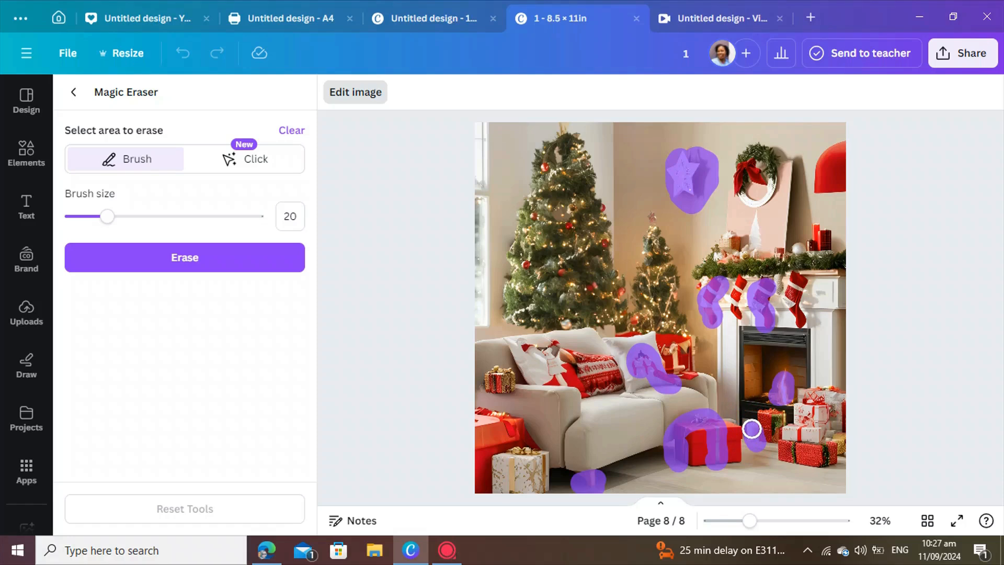
mouse_move(651, 234)
left_mouse_down()
mouse_move(650, 218)
mouse_move(649, 245)
left_mouse_up()
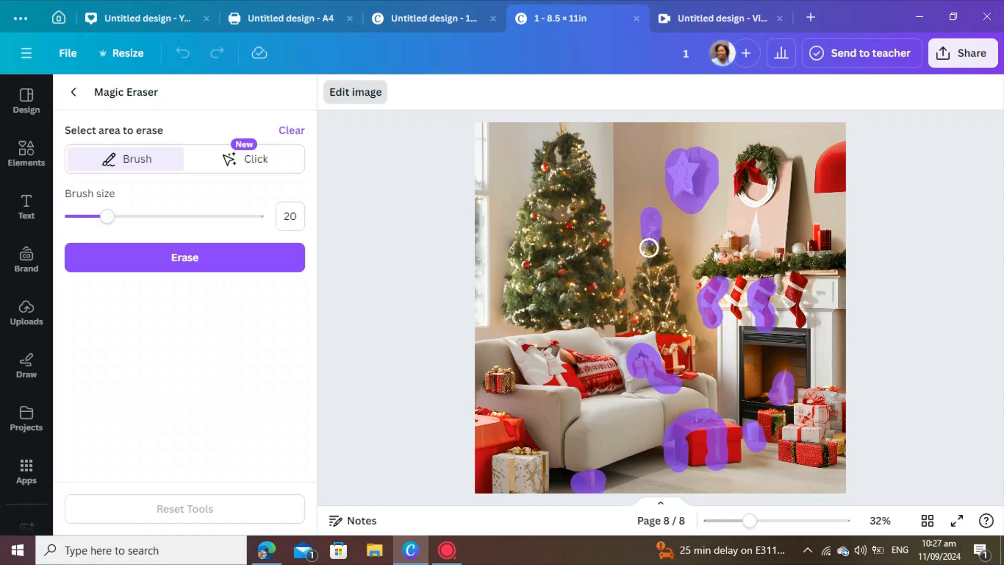
left_click(174, 258)
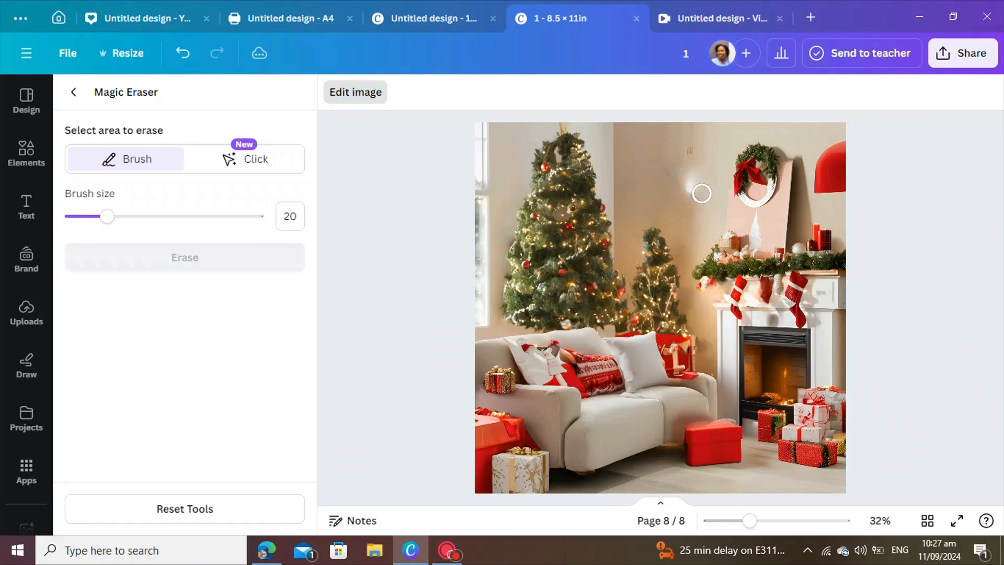
Run a second Magic Eraser pass over the leftover star area, fireplace glow and remaining stockings.
mouse_move(693, 192)
left_mouse_down()
mouse_move(695, 151)
mouse_move(668, 179)
mouse_move(683, 193)
mouse_move(672, 197)
left_mouse_up()
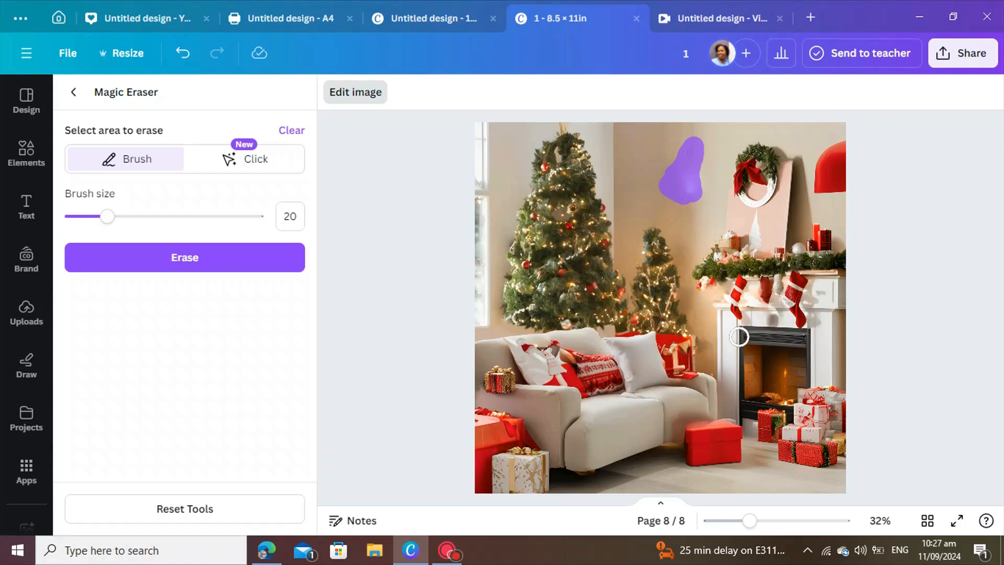
left_click_drag(785, 387, 781, 373)
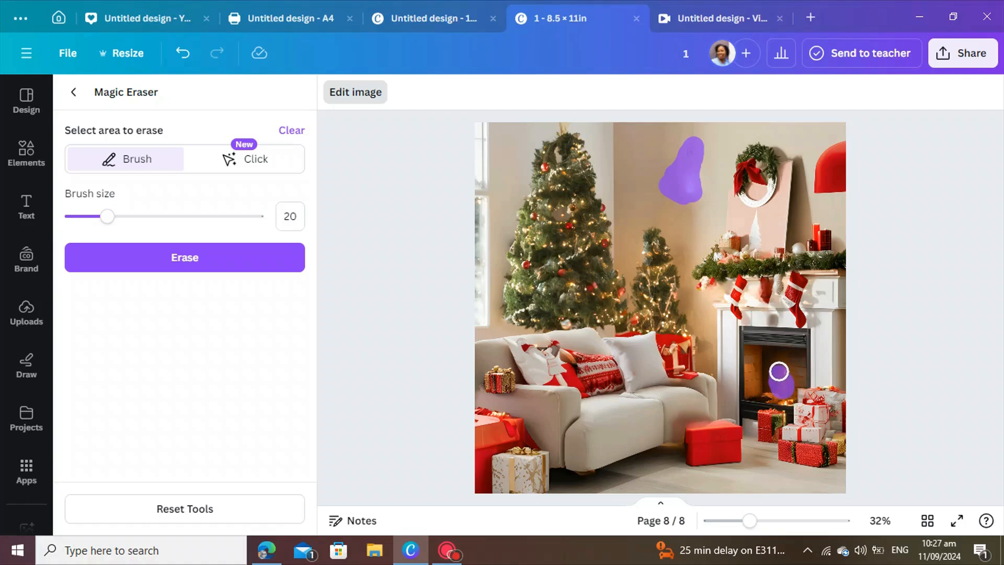
mouse_move(765, 306)
left_mouse_down()
mouse_move(764, 282)
mouse_move(763, 311)
left_mouse_up()
left_click_drag(711, 290, 711, 298)
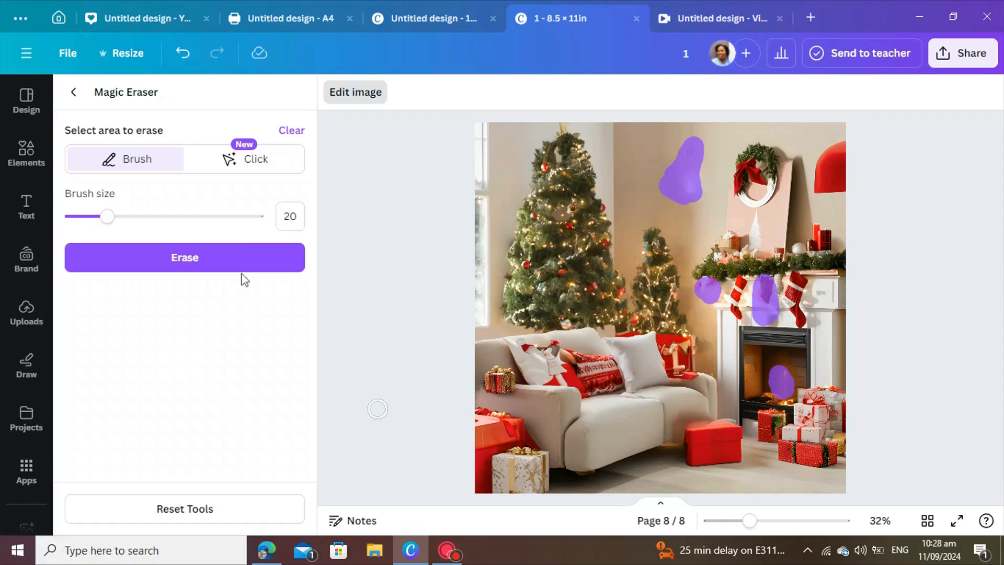
left_click(183, 263)
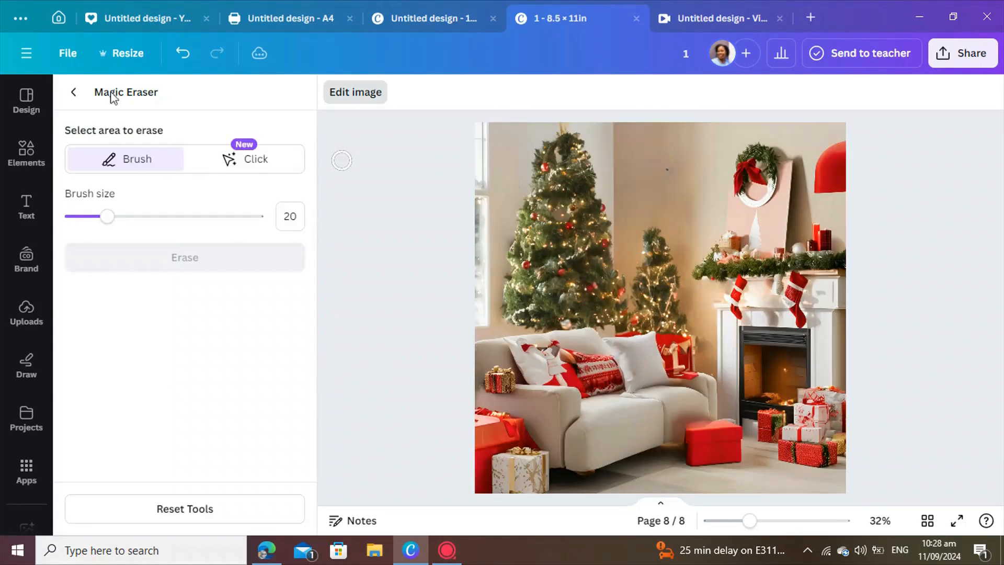
Add the recently used green wreath graphic, shrink it and place it on the wall where the star was.
left_click(74, 94)
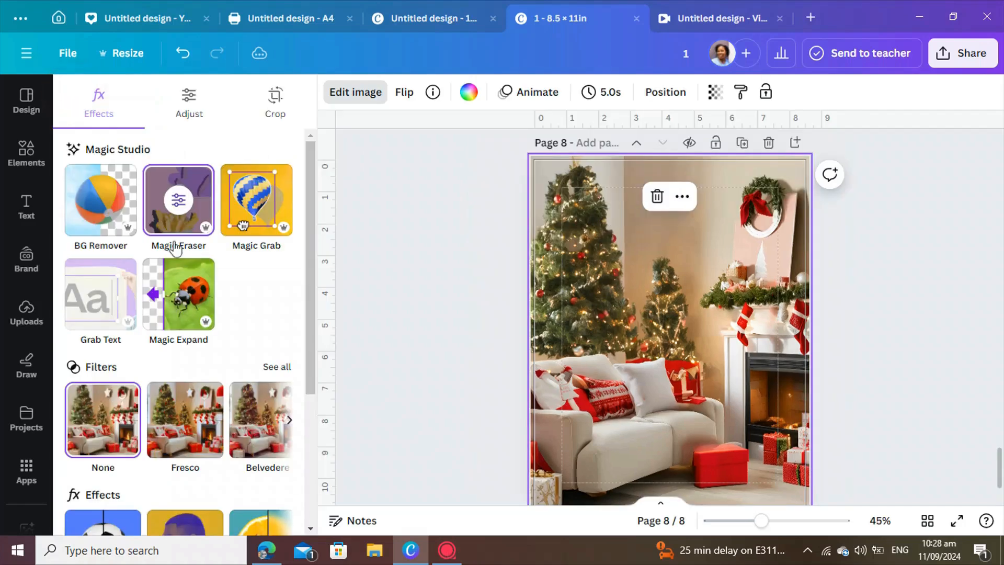
left_click(16, 157)
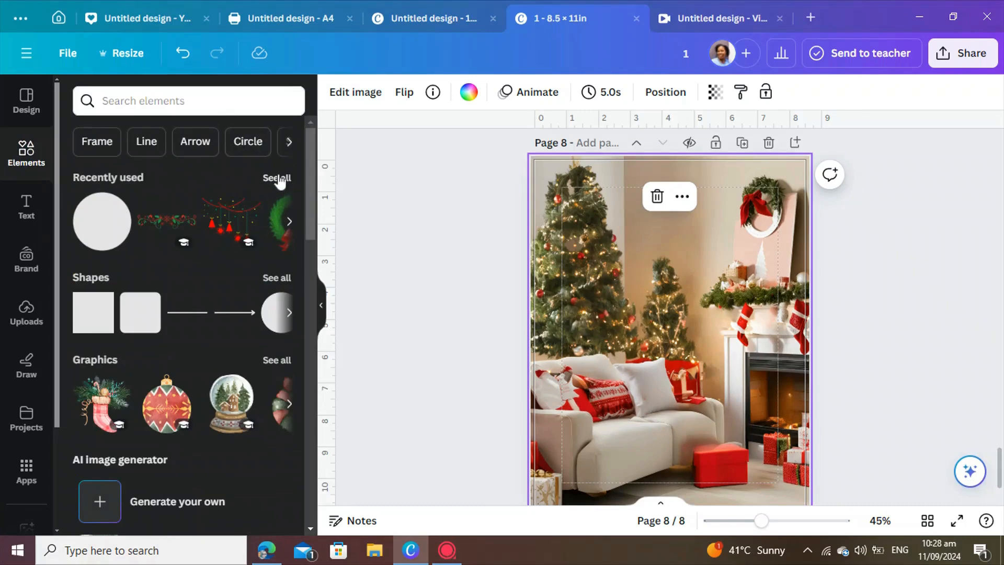
left_click(277, 361)
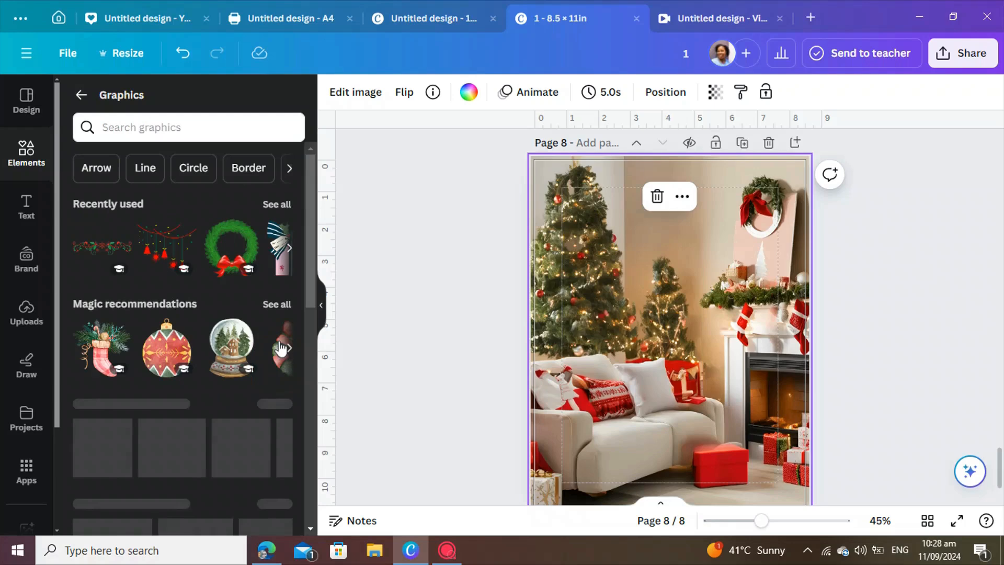
left_click(228, 250)
left_click_drag(778, 220, 616, 392)
left_click_drag(602, 431, 670, 231)
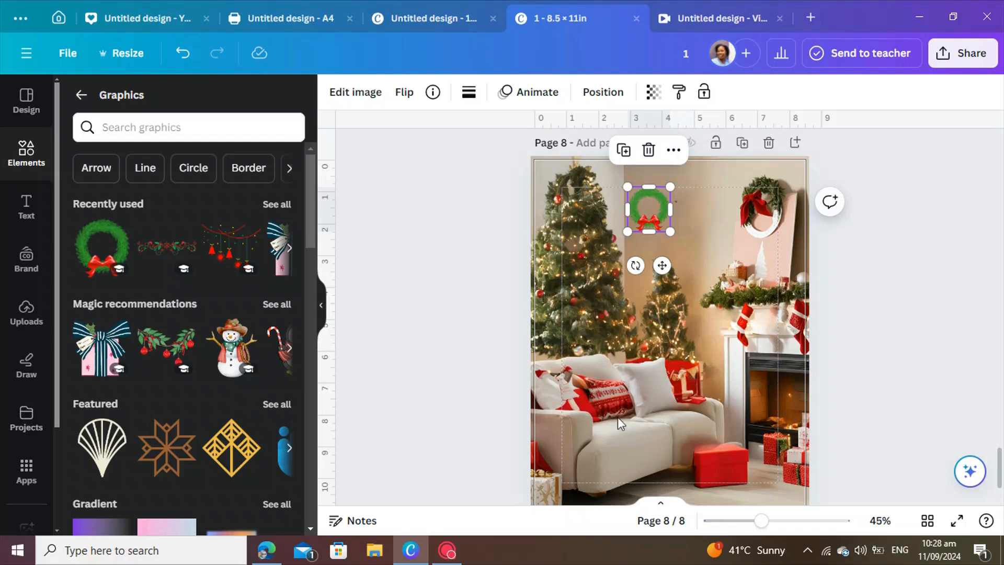
Add the Merry Christmas lettering graphic, shrink it and place it on the front of the sofa.
scroll(178, 450, "down", 2)
scroll(189, 434, "up", 2)
left_click(280, 305)
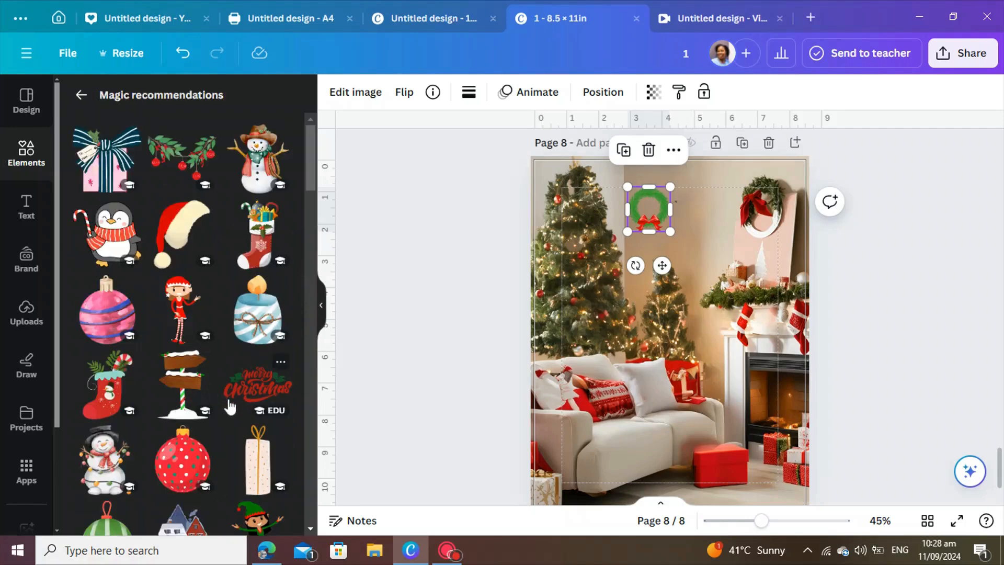
left_click_drag(255, 389, 731, 425)
left_click_drag(564, 424, 604, 439)
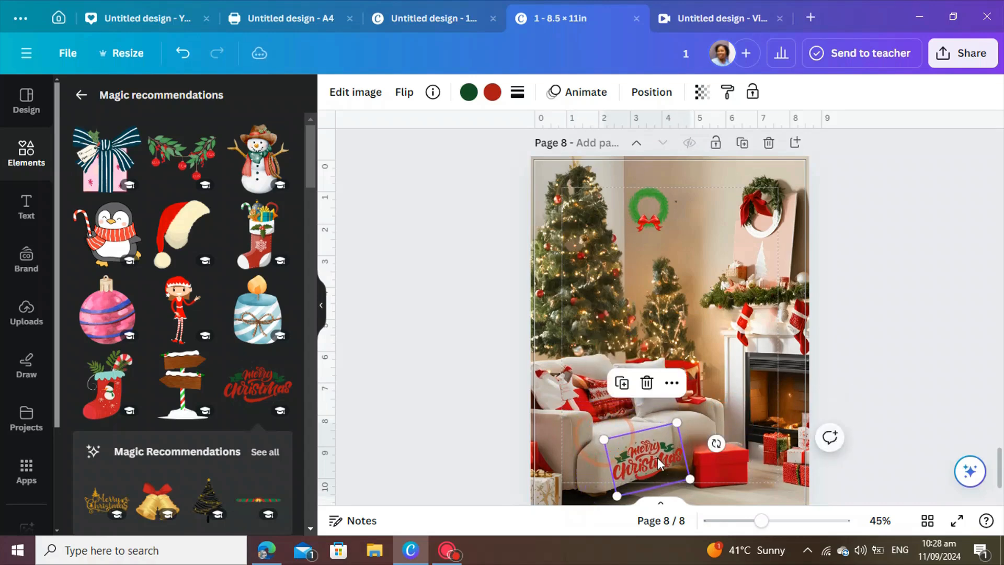
left_click_drag(691, 478, 660, 466)
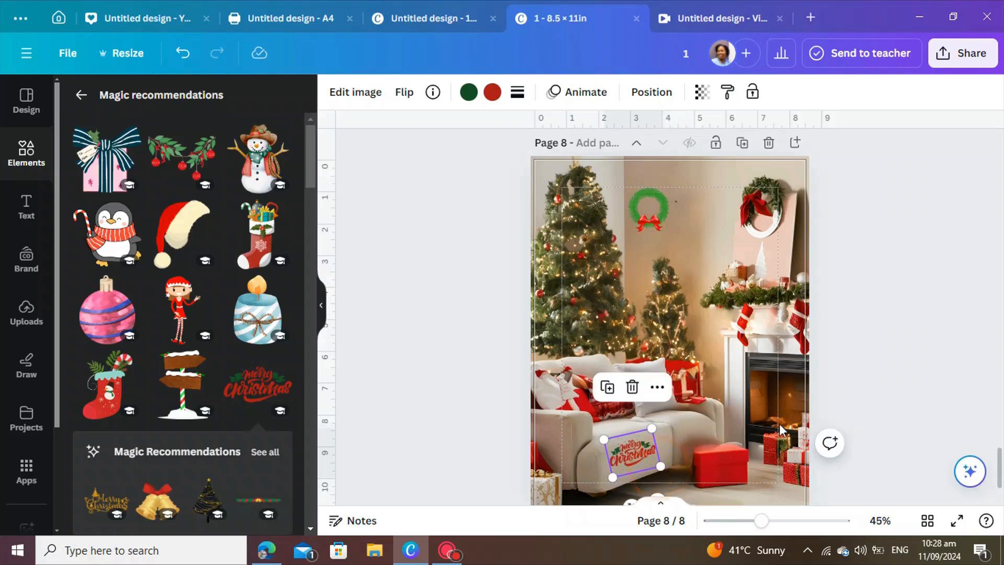
left_click(842, 404)
left_click_drag(642, 460, 645, 466)
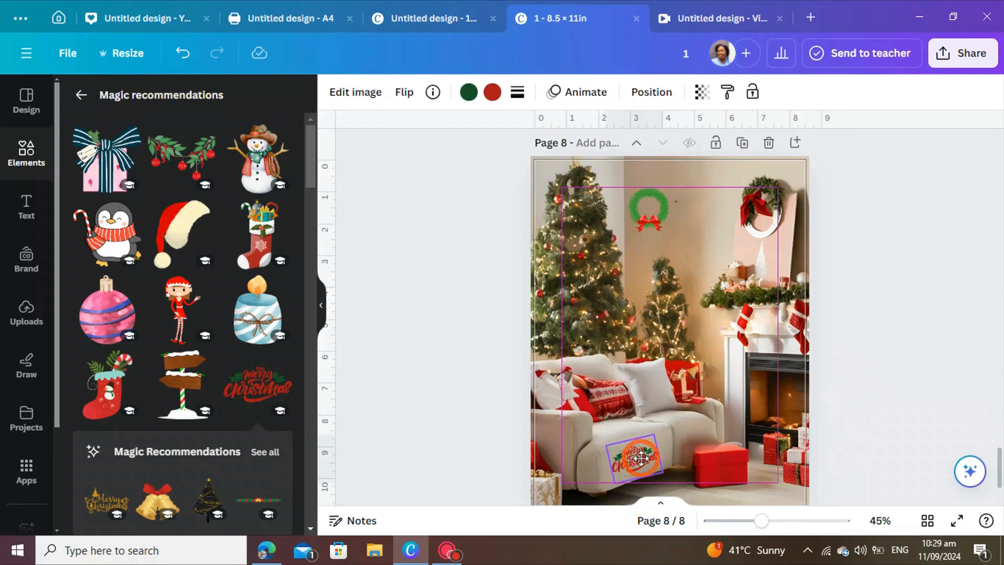
left_click(850, 396)
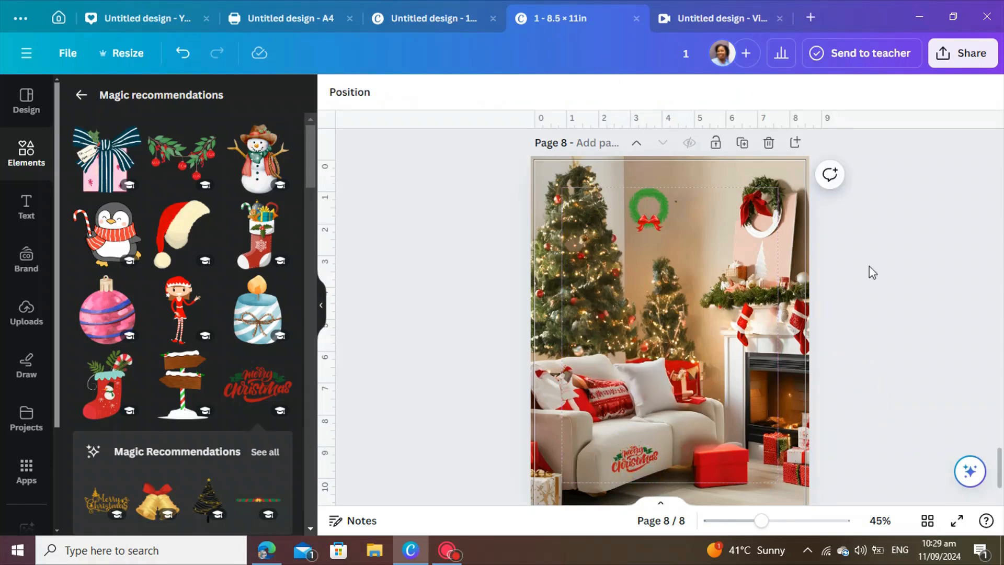
Add a pink bauble graphic, shrink it and hang it on the left Christmas tree.
scroll(152, 384, "down", 2)
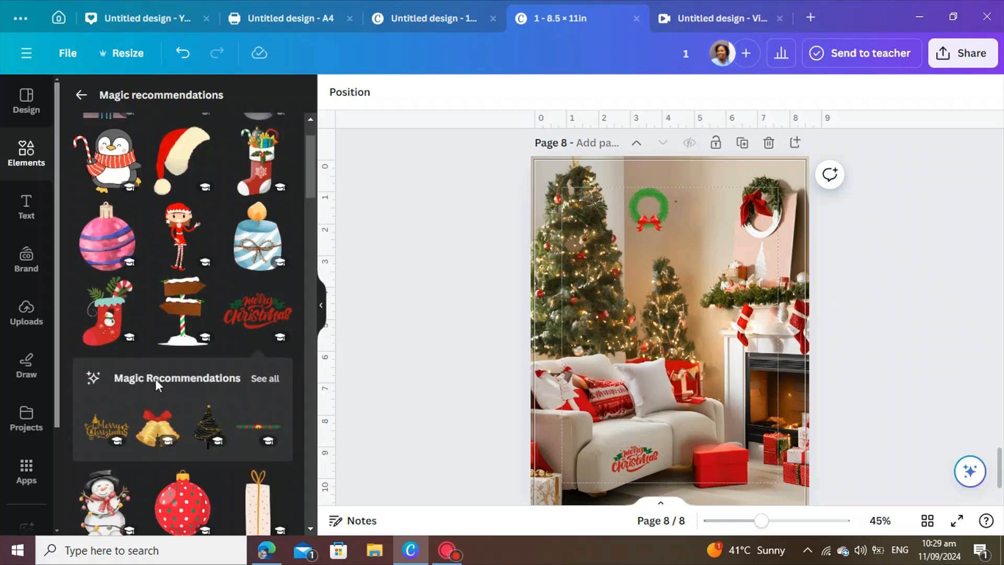
left_click(102, 234)
left_click_drag(755, 228, 577, 255)
left_click(605, 282)
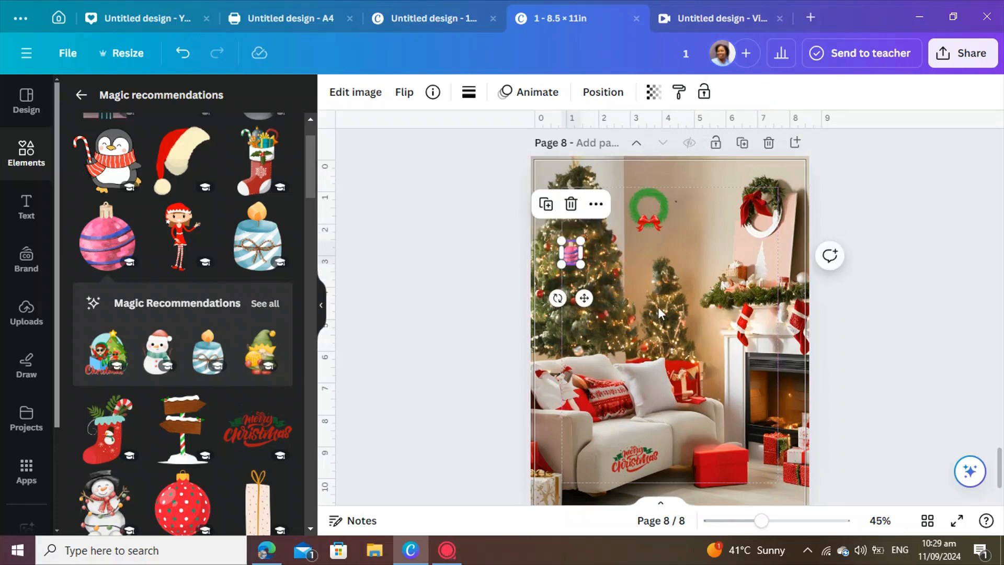
Add a green swirl bauble graphic and shrink it onto the smaller Christmas tree.
scroll(202, 374, "down", 5)
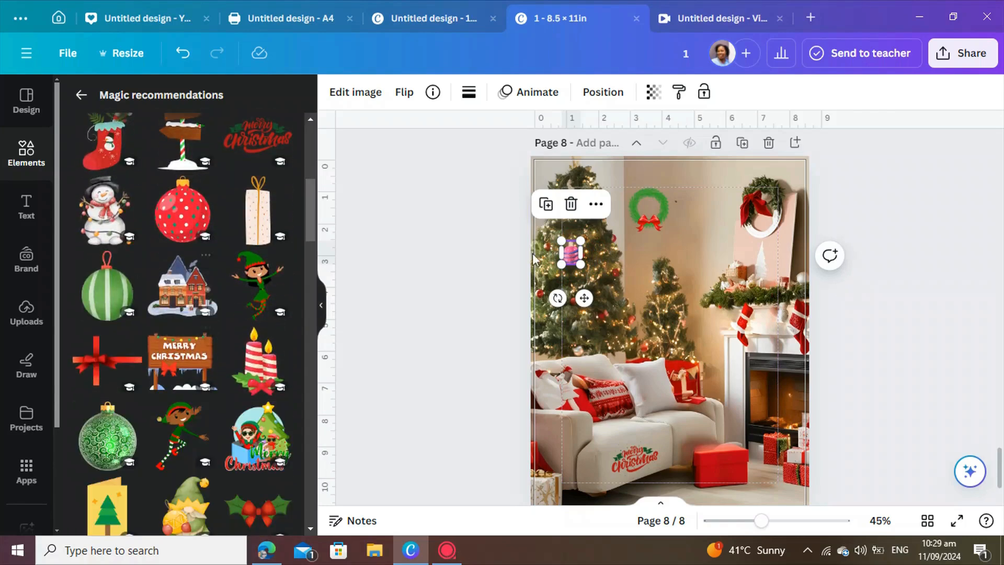
left_click(108, 438)
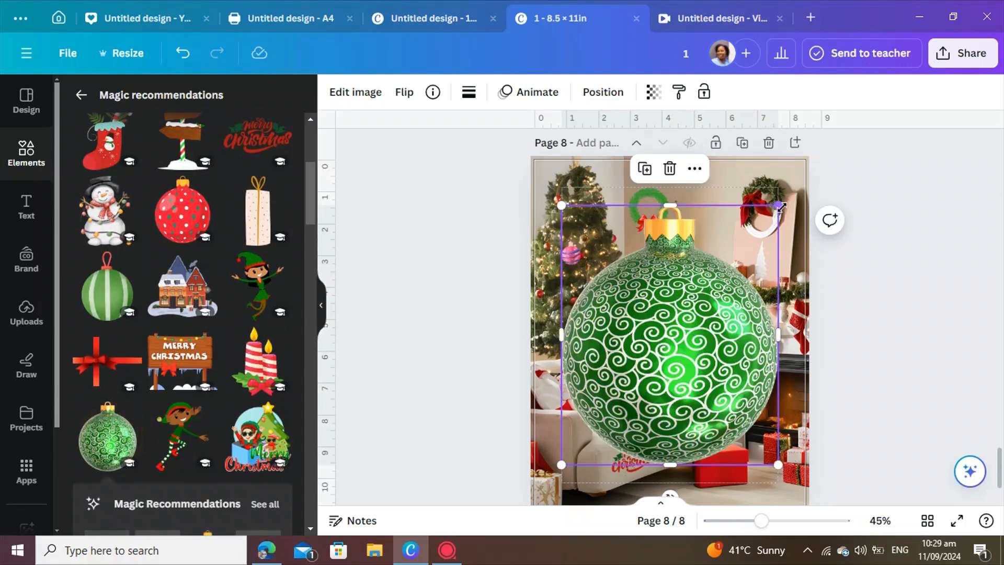
left_click_drag(778, 206, 663, 344)
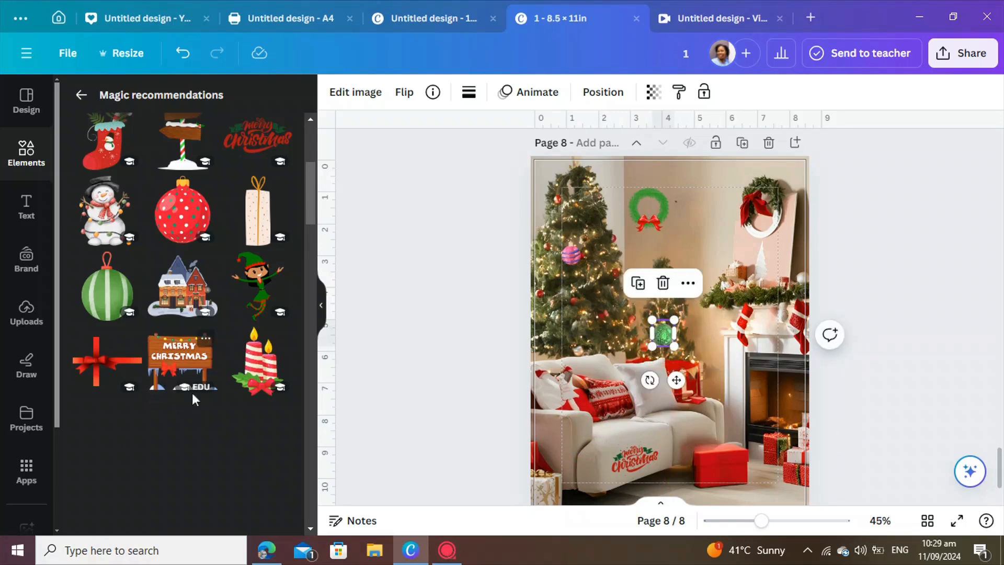
Add the elf graphic, shrink it and place it above the mantel garland.
scroll(193, 408, "down", 2)
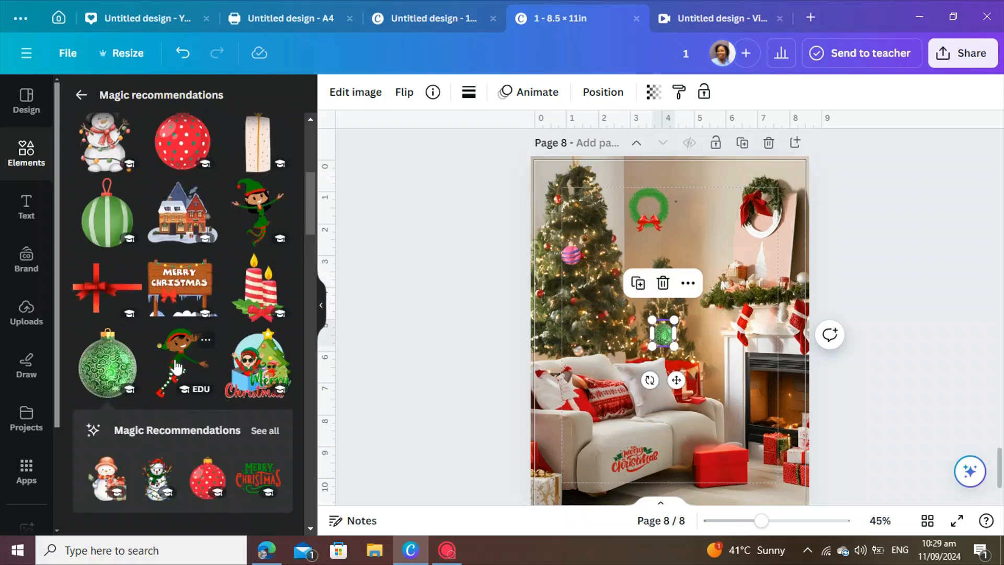
left_click(177, 368)
left_click_drag(721, 265, 656, 354)
left_click_drag(605, 404, 716, 257)
left_click(913, 283)
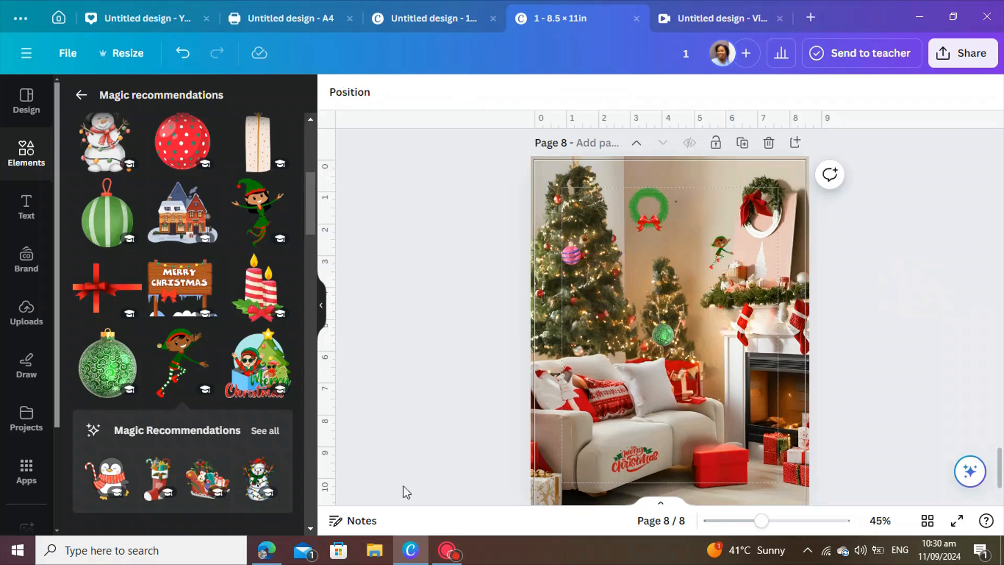
Add a red and gold bauble wreath graphic, shrink it and hang it on the smaller Christmas tree.
scroll(174, 417, "down", 5)
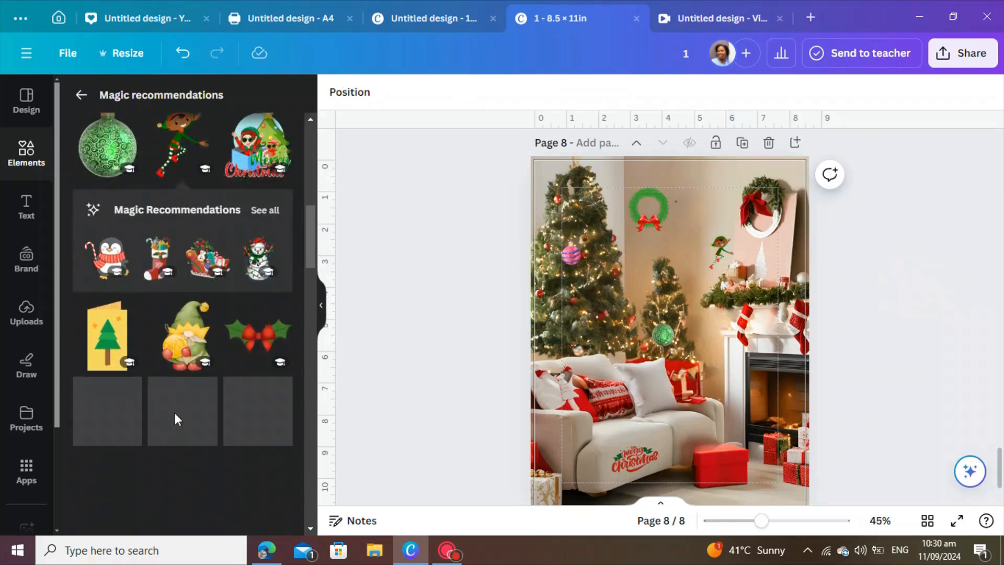
scroll(174, 412, "down", 2)
scroll(175, 419, "down", 3)
left_click(251, 415)
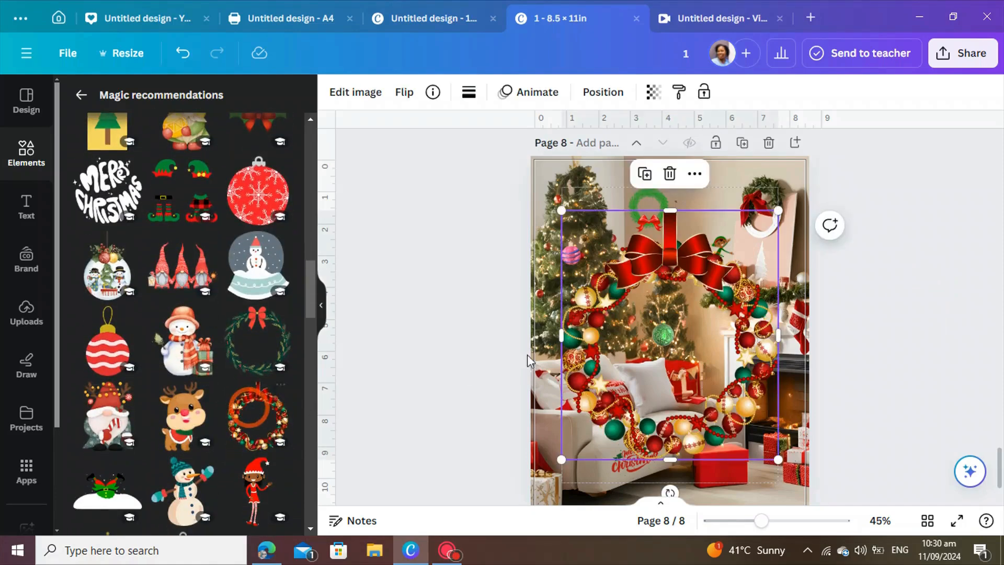
left_click_drag(778, 210, 613, 401)
left_click_drag(587, 447, 665, 292)
left_click(874, 365)
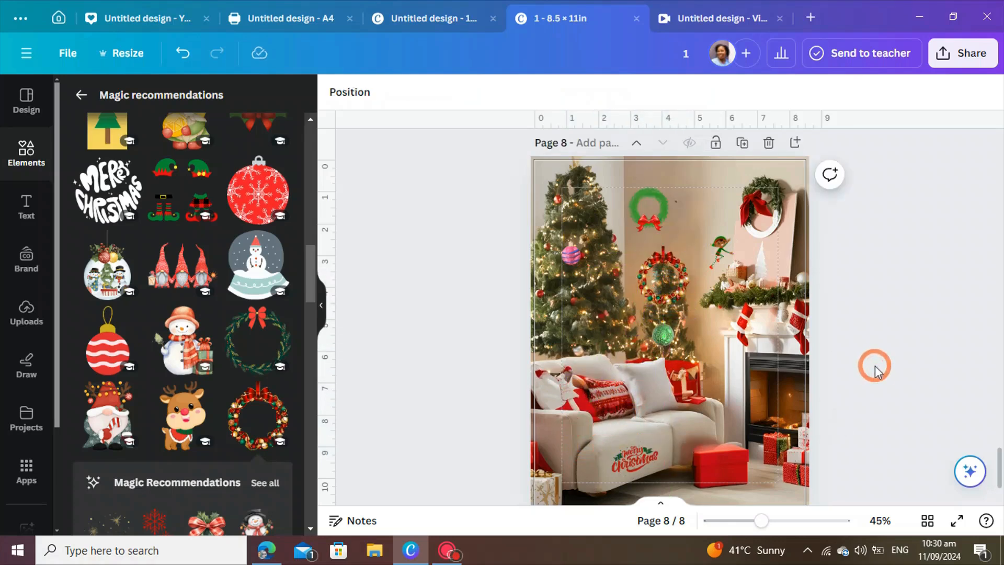
left_click(657, 300)
left_click_drag(688, 305, 671, 289)
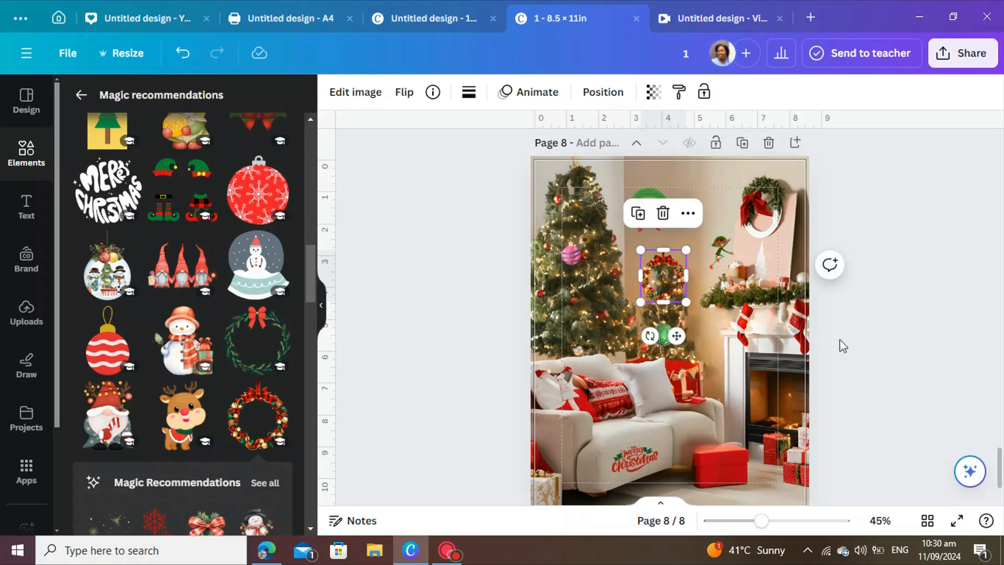
left_click(841, 341)
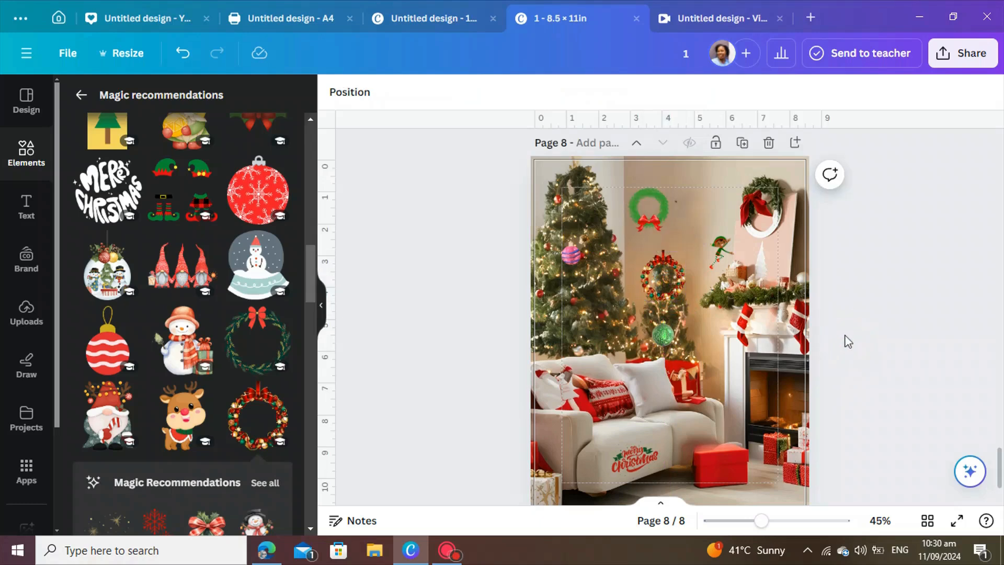
Add a red gift box graphic, shrink it and place it on the floor in front of the red ottoman.
scroll(179, 446, "down", 5)
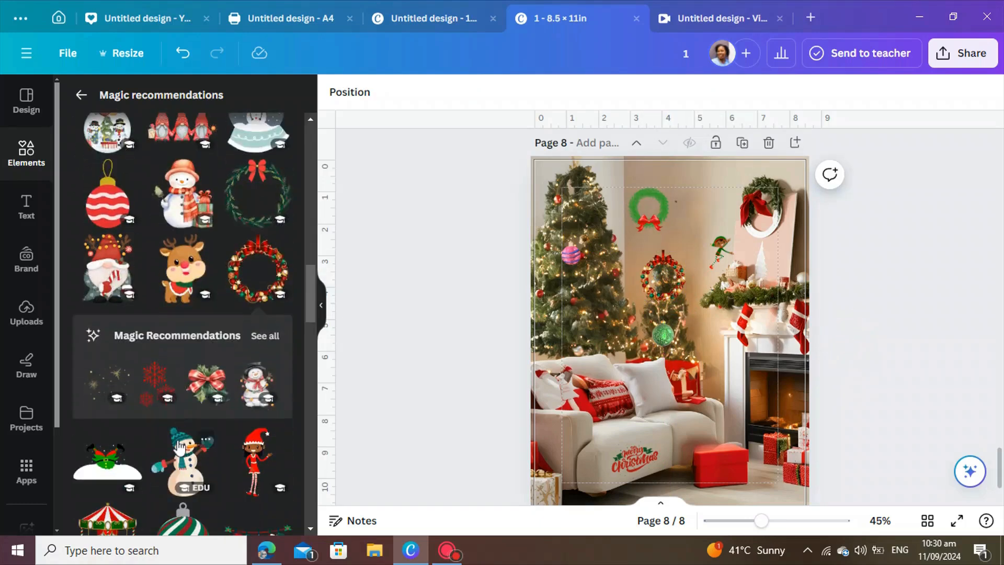
scroll(180, 446, "down", 2)
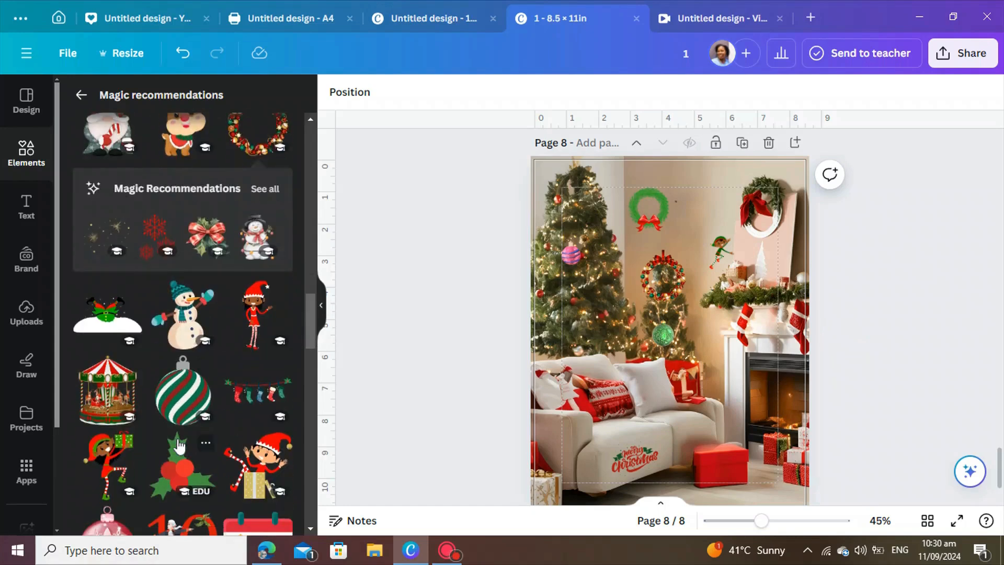
scroll(322, 453, "down", 2)
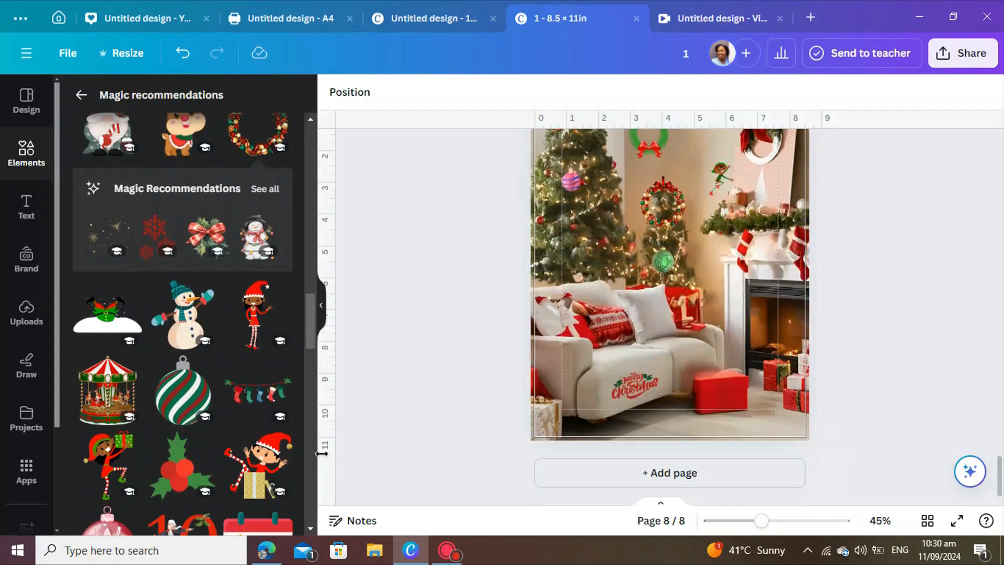
scroll(177, 455, "down", 4)
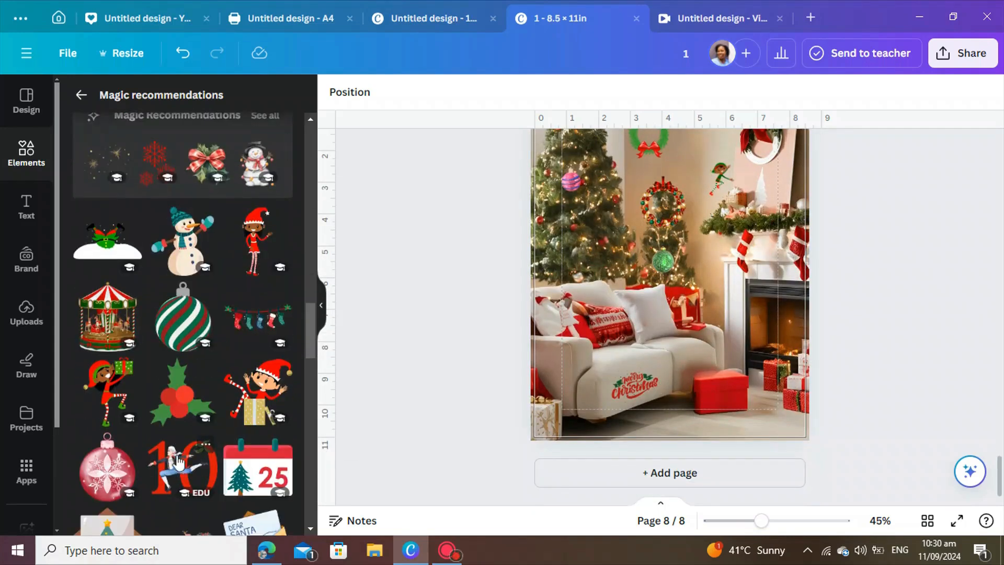
scroll(177, 453, "down", 4)
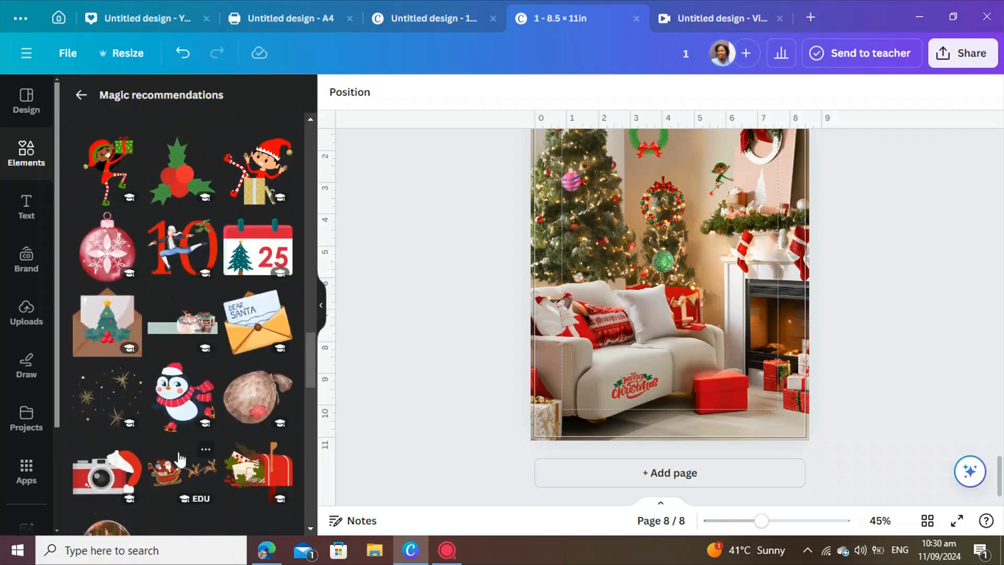
scroll(179, 458, "down", 4)
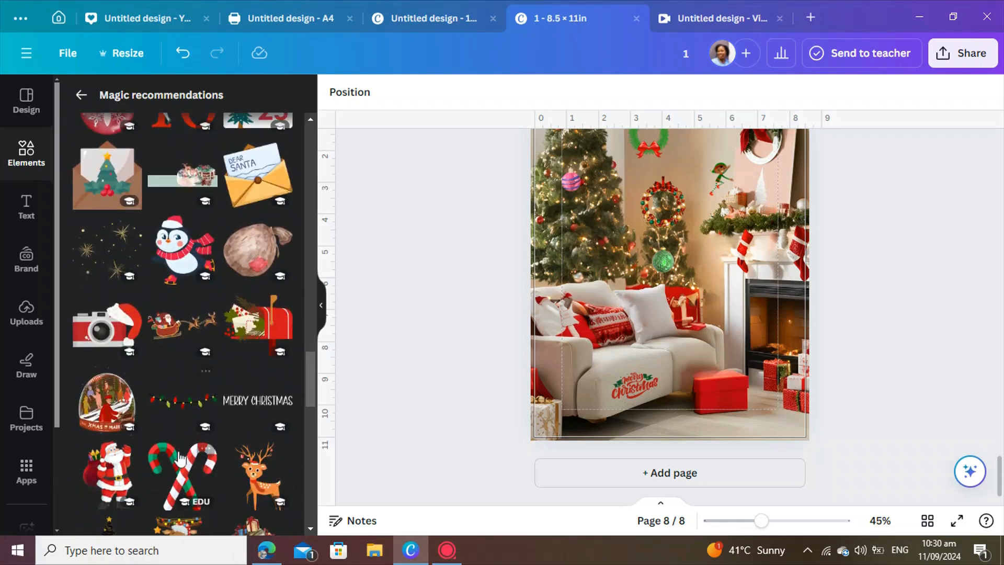
scroll(181, 455, "down", 3)
scroll(180, 450, "down", 4)
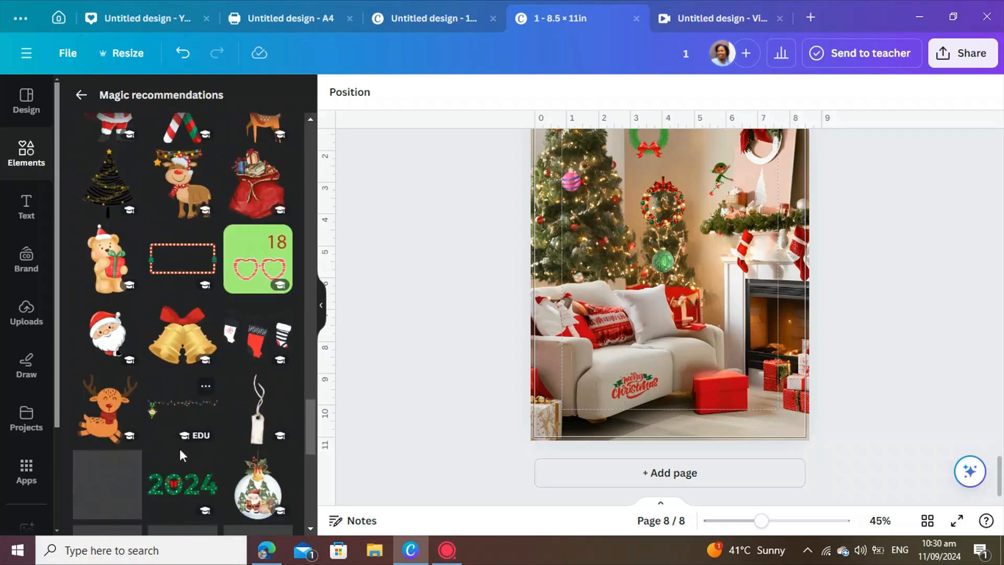
scroll(180, 444, "down", 3)
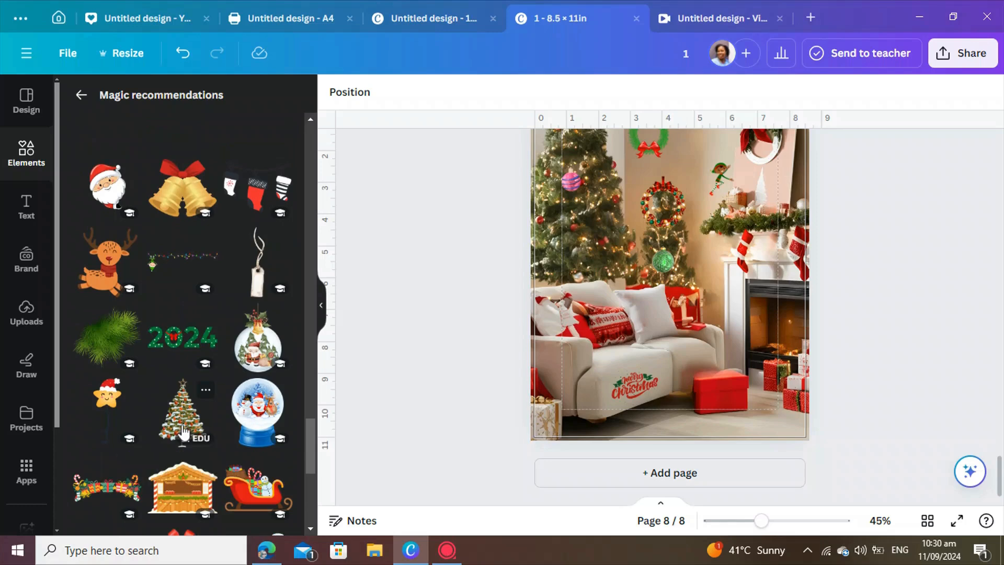
scroll(198, 438, "down", 6)
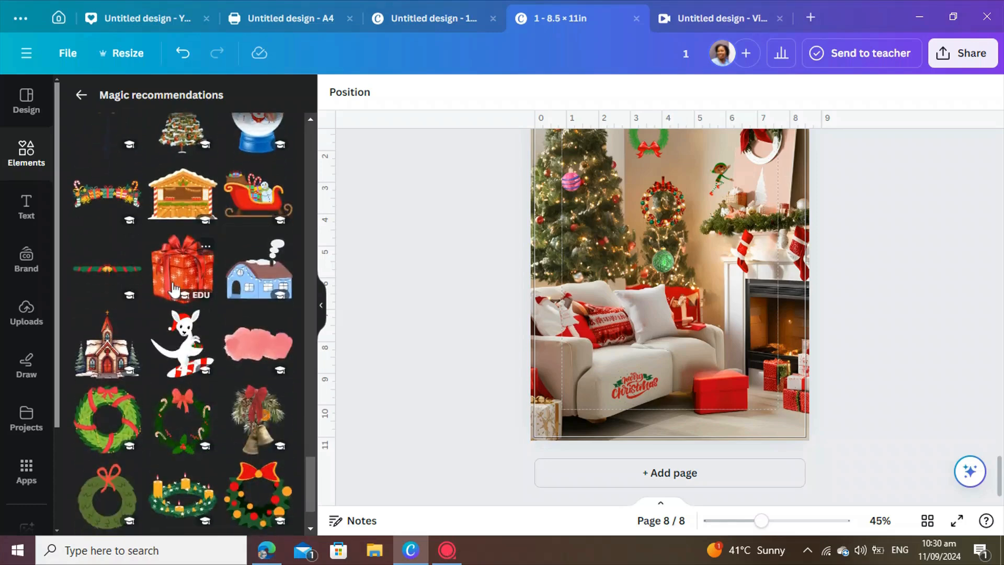
left_click(176, 281)
left_click_drag(559, 139, 742, 343)
left_click_drag(759, 381, 733, 425)
left_click(852, 438)
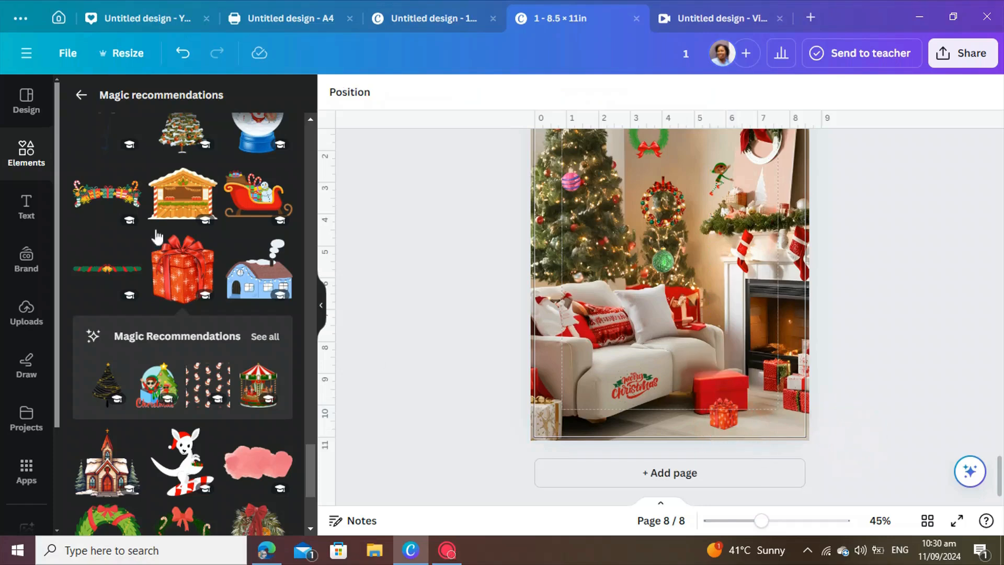
Add the carousel graphic, shrink it and place it on the gift in the lower left corner.
scroll(186, 422, "down", 3)
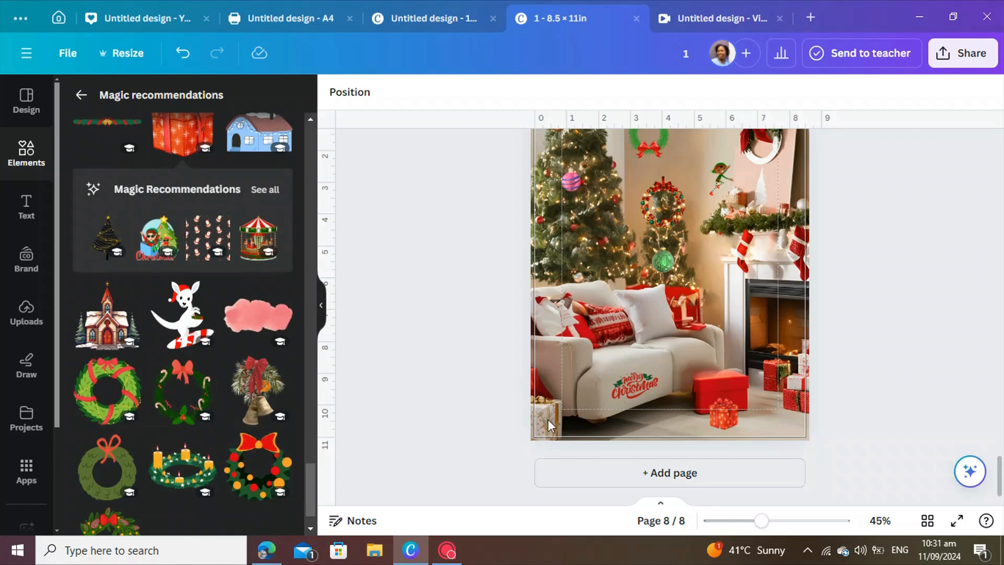
scroll(262, 415, "down", 1)
scroll(221, 406, "up", 3)
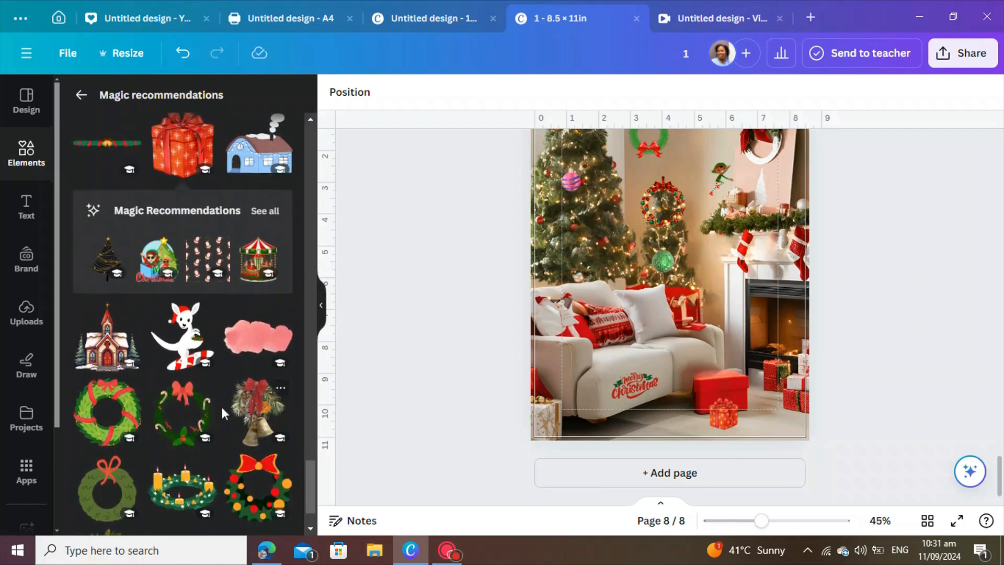
left_click(257, 332)
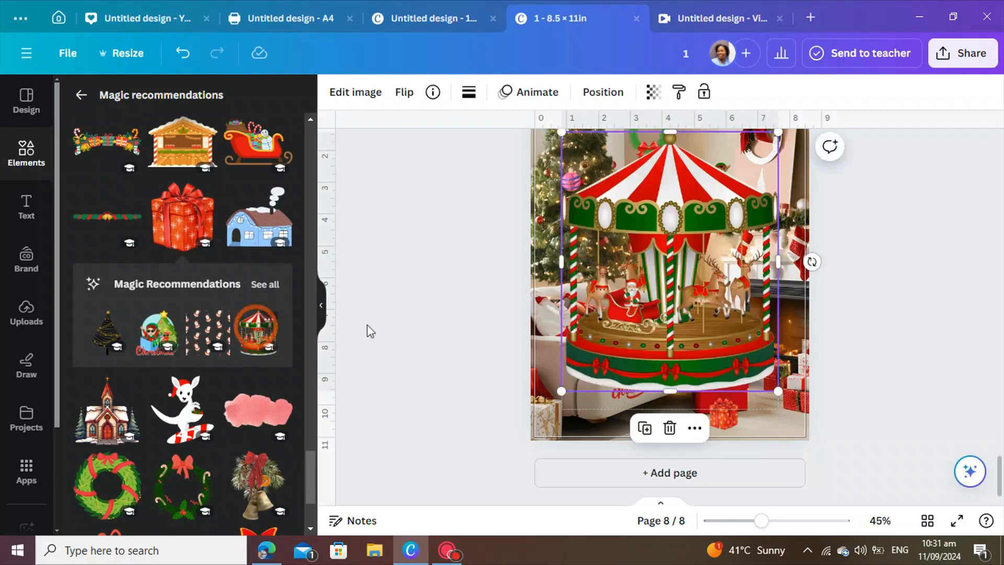
left_click_drag(781, 137, 534, 409)
left_click(486, 414)
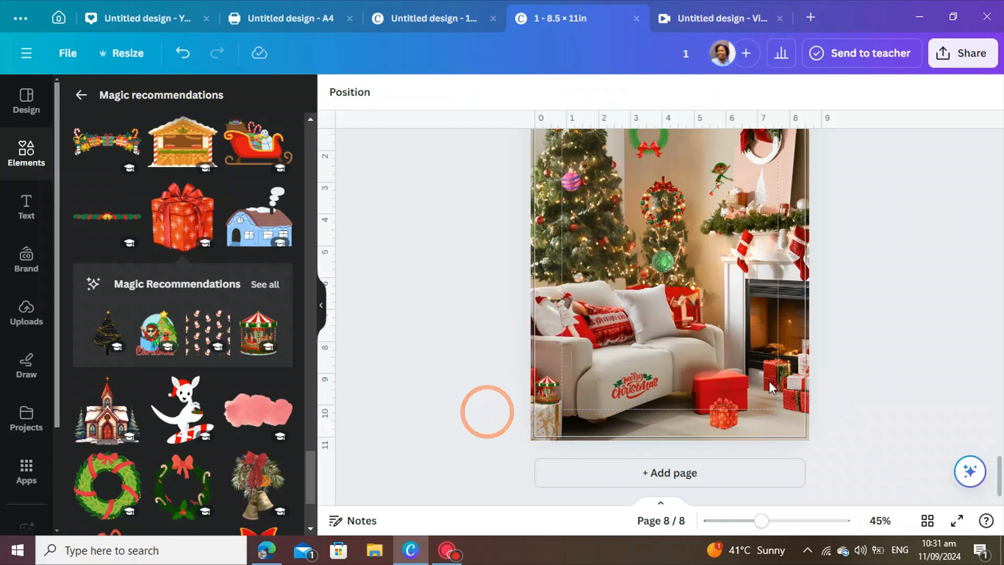
Duplicate the page to create a new page 9.
scroll(724, 240, "up", 3)
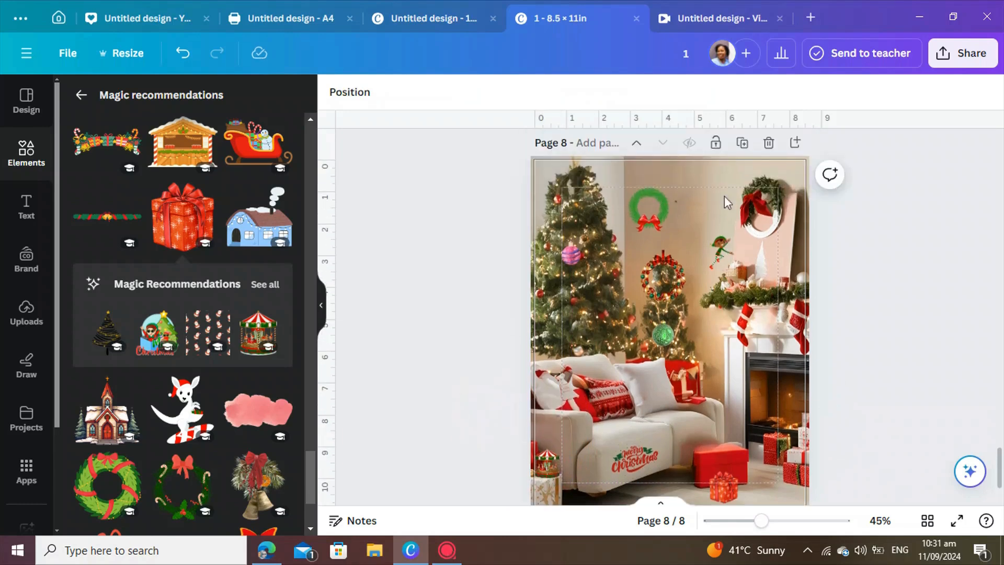
left_click(743, 145)
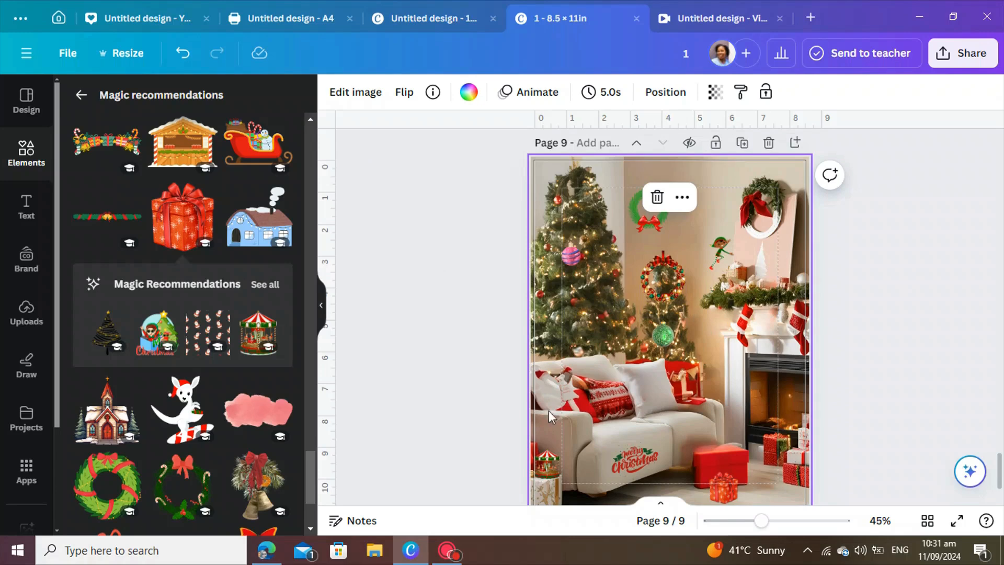
Add a circle shape, shrink it and place it beside the green wreath near the top.
left_click(21, 165)
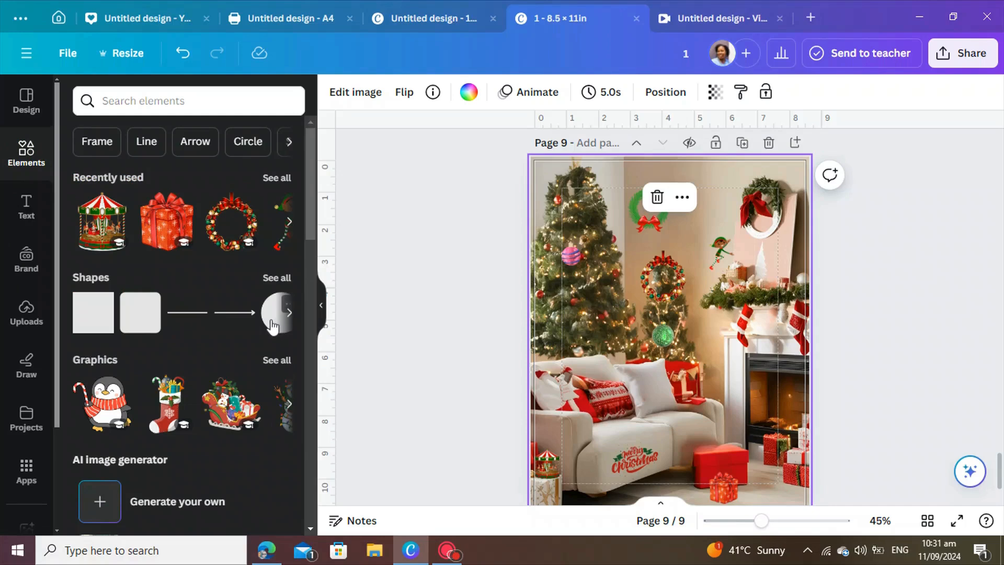
left_click(272, 325)
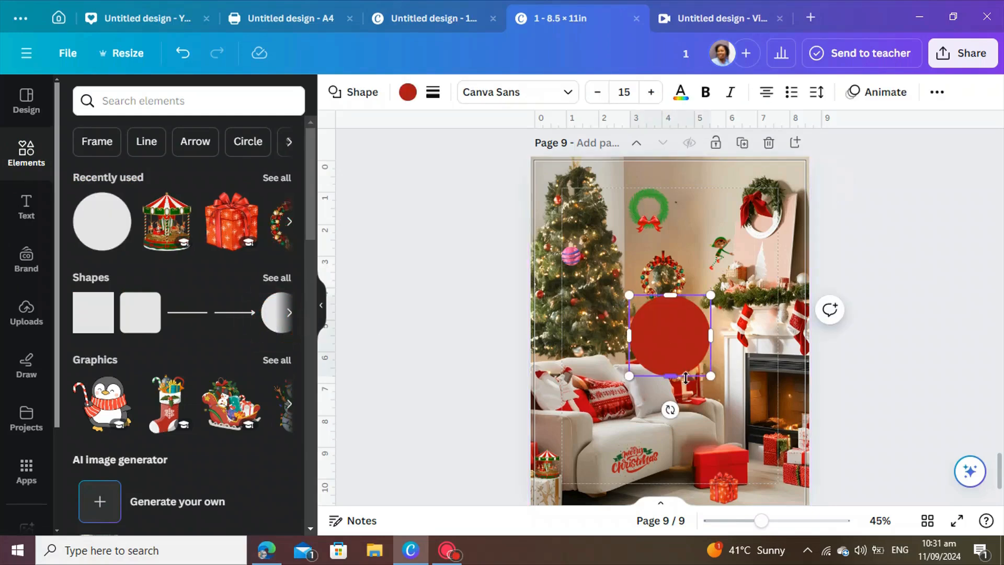
left_click_drag(712, 380, 699, 222)
left_click(659, 291)
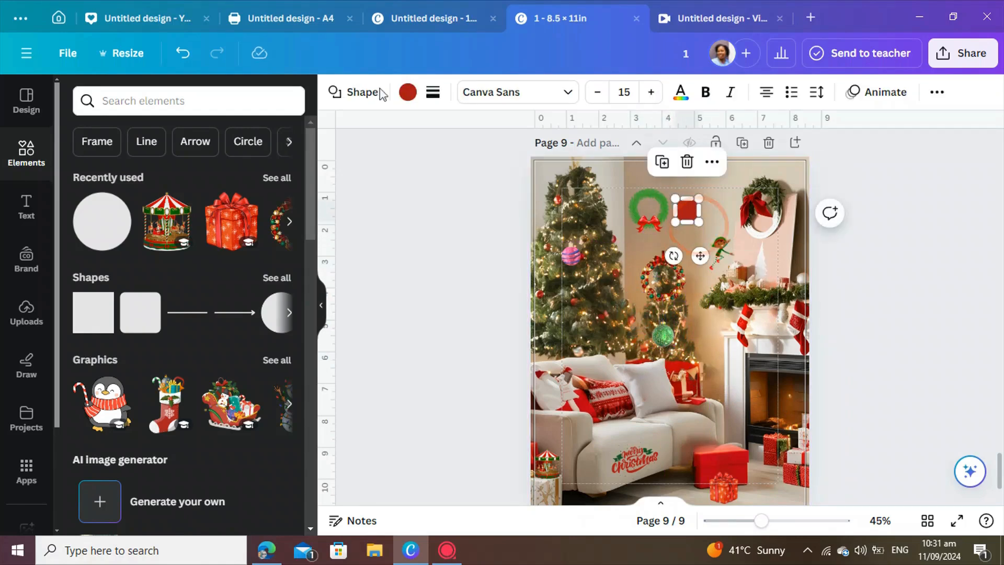
Give the circle a solid border with a border weight of 8.
left_click(433, 93)
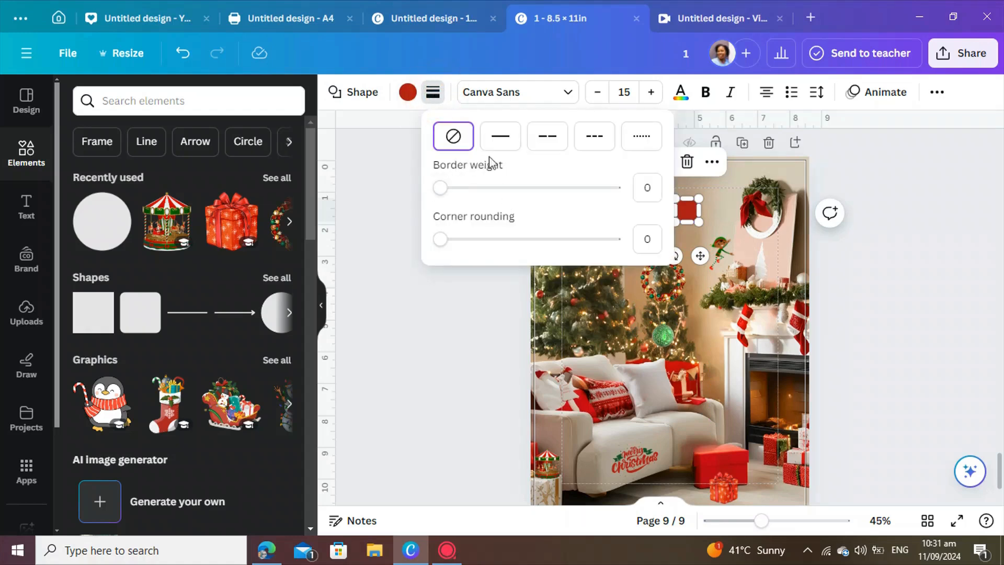
left_click(500, 145)
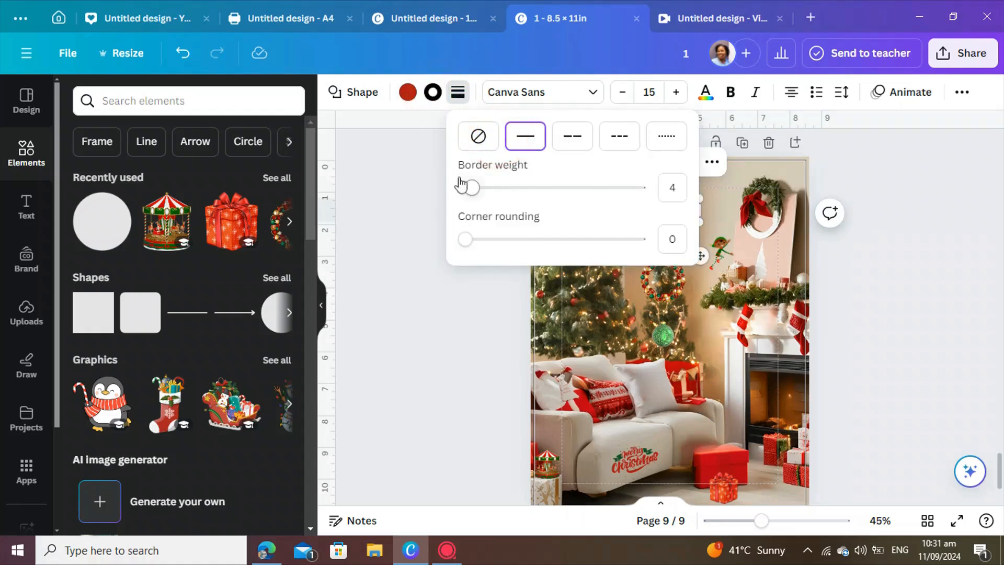
left_click_drag(467, 191, 476, 191)
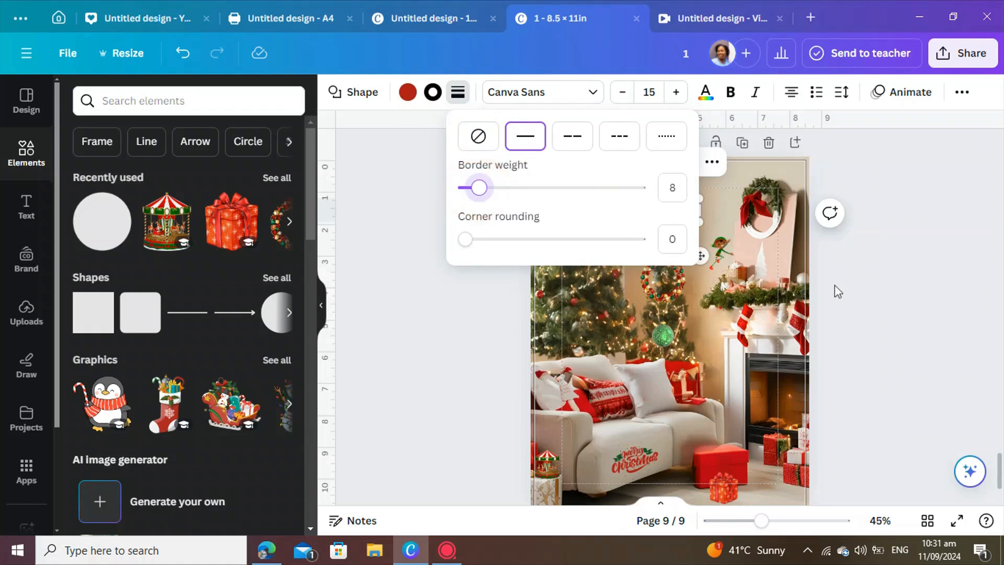
left_click(846, 303)
left_click(883, 296)
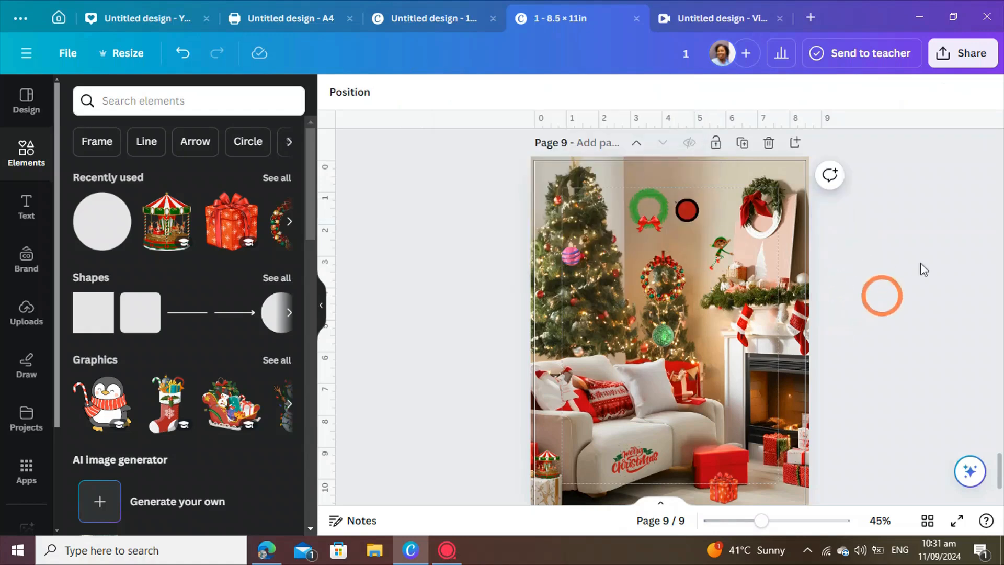
Add a subheading text box, widen it and replace its text with 1.
left_click(682, 212)
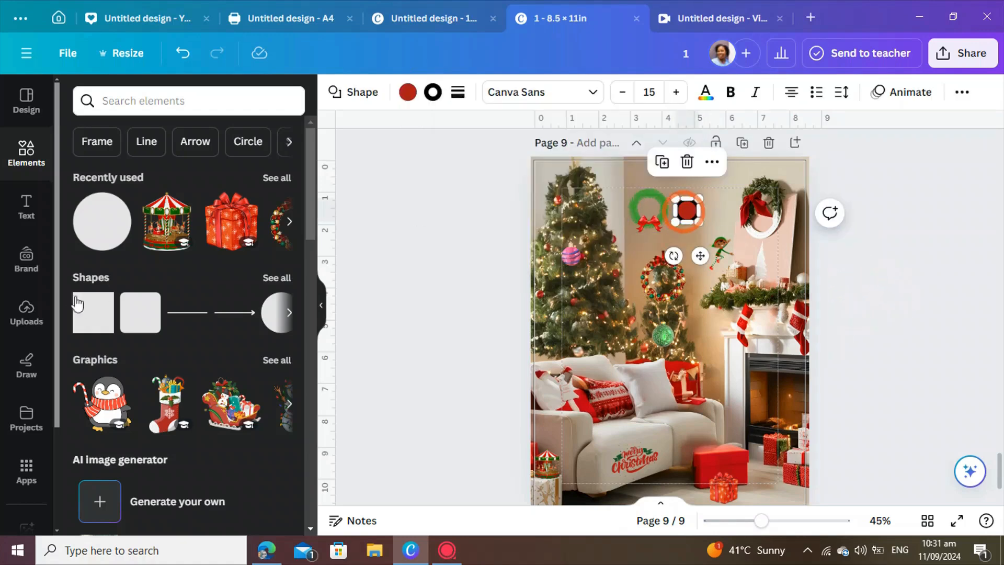
left_click(26, 215)
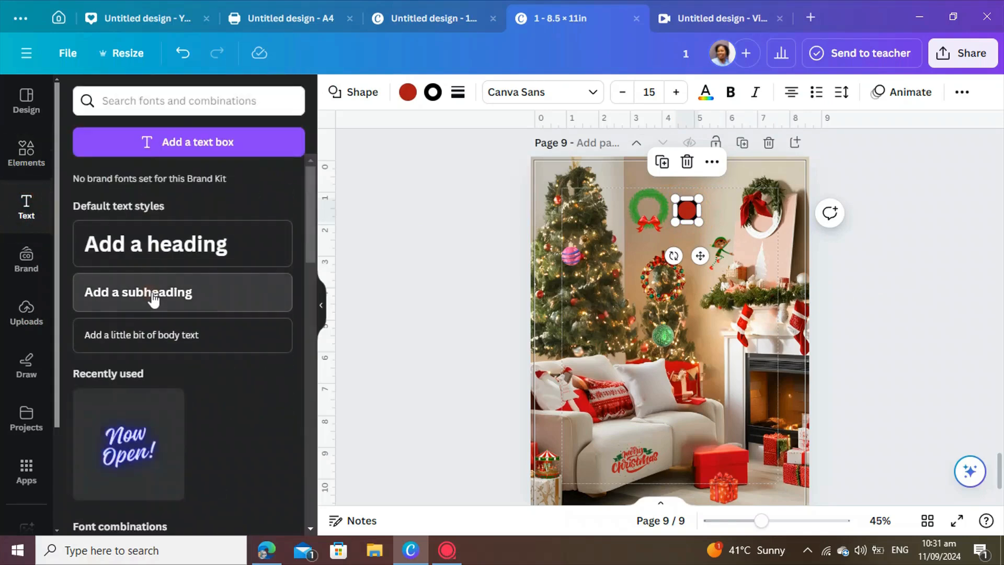
left_click(153, 300)
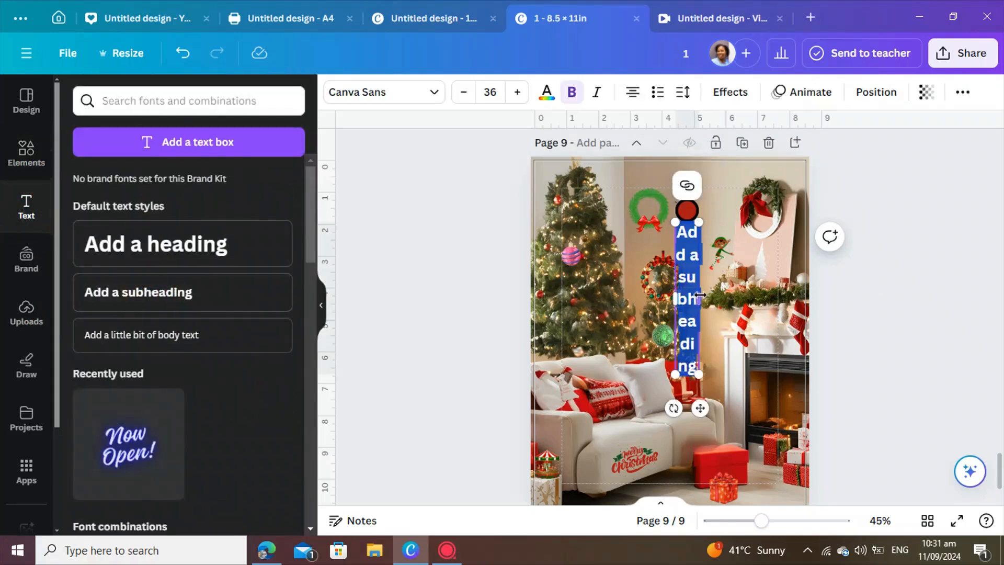
left_click_drag(756, 299, 778, 282)
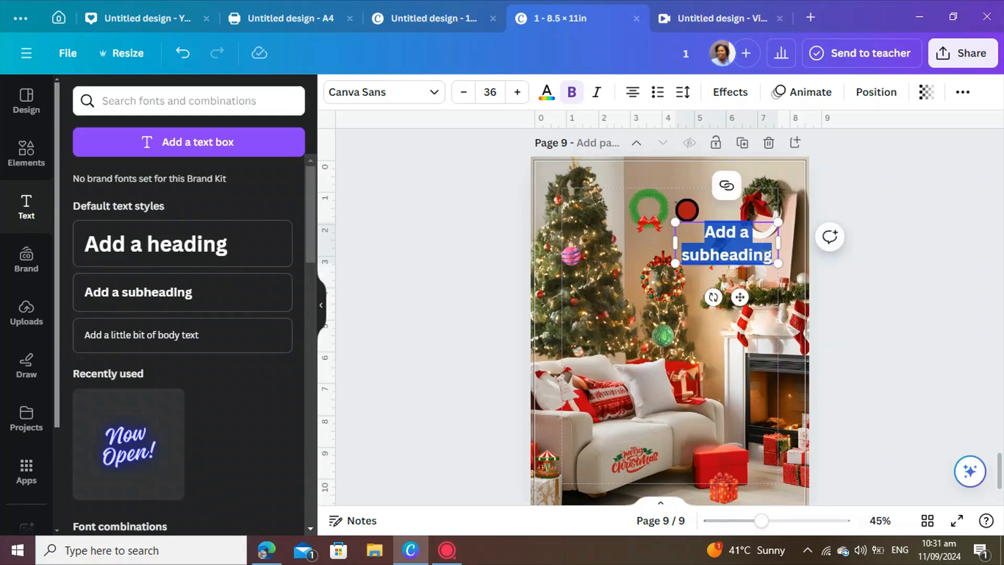
type("1")
left_click(846, 268)
Move the number 1 text onto the red circle and centre it inside.
left_click_drag(730, 239, 690, 212)
left_click(856, 270)
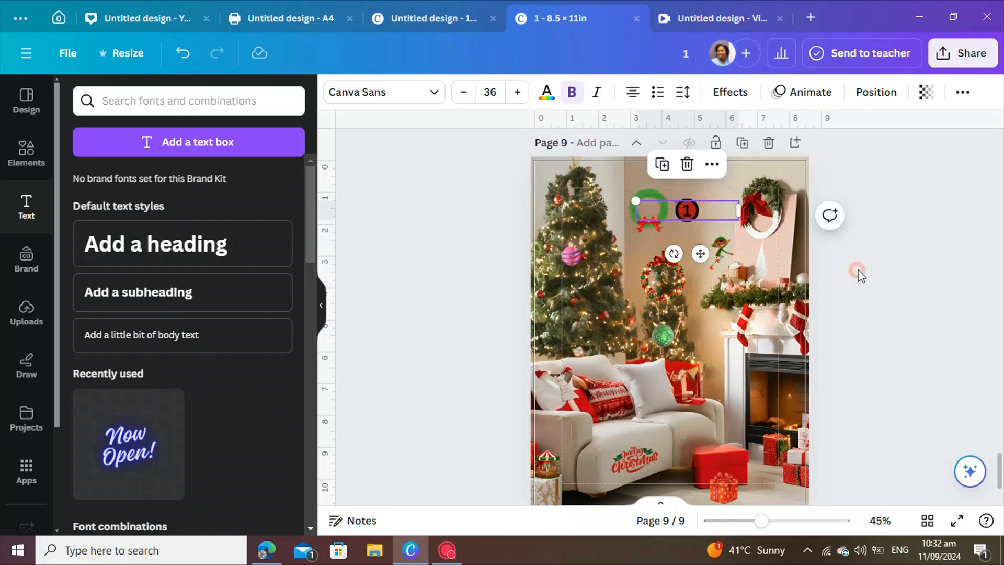
left_click(701, 207)
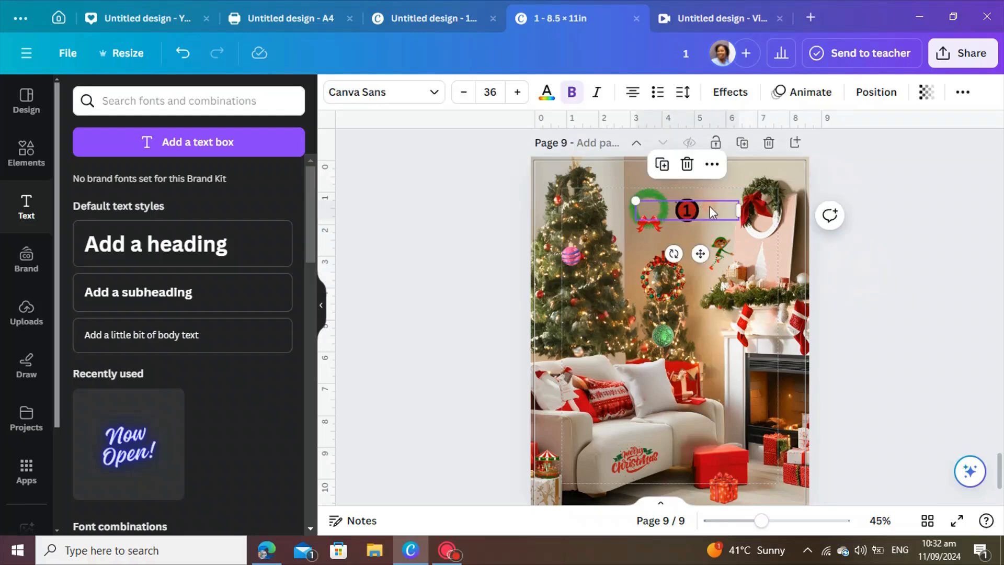
left_click(739, 211)
left_click_drag(657, 211, 691, 215)
left_click(863, 249)
left_click(908, 282)
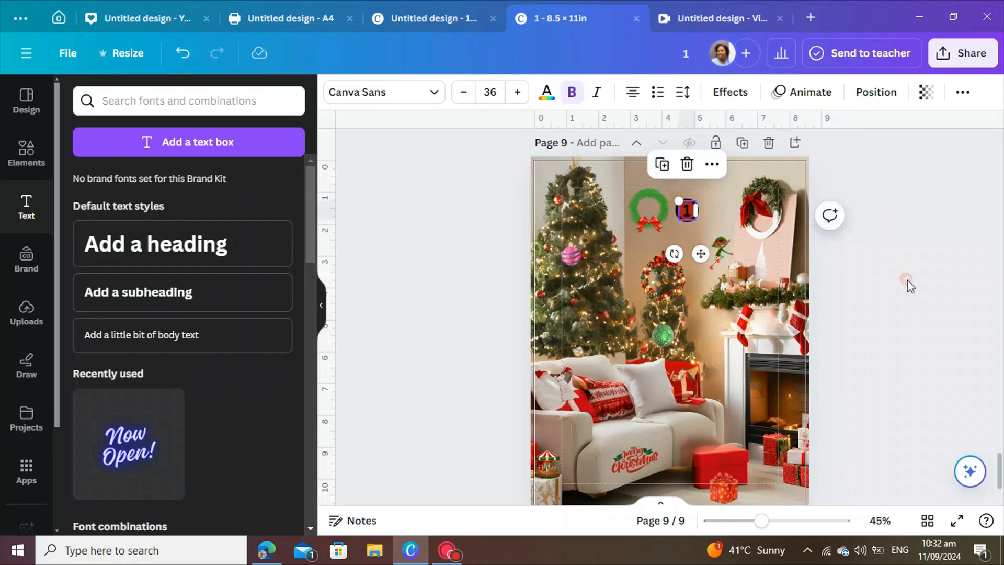
Group the number 1 with its red circle and duplicate the group about a dozen times.
left_click(689, 218)
left_click(687, 211, "shift")
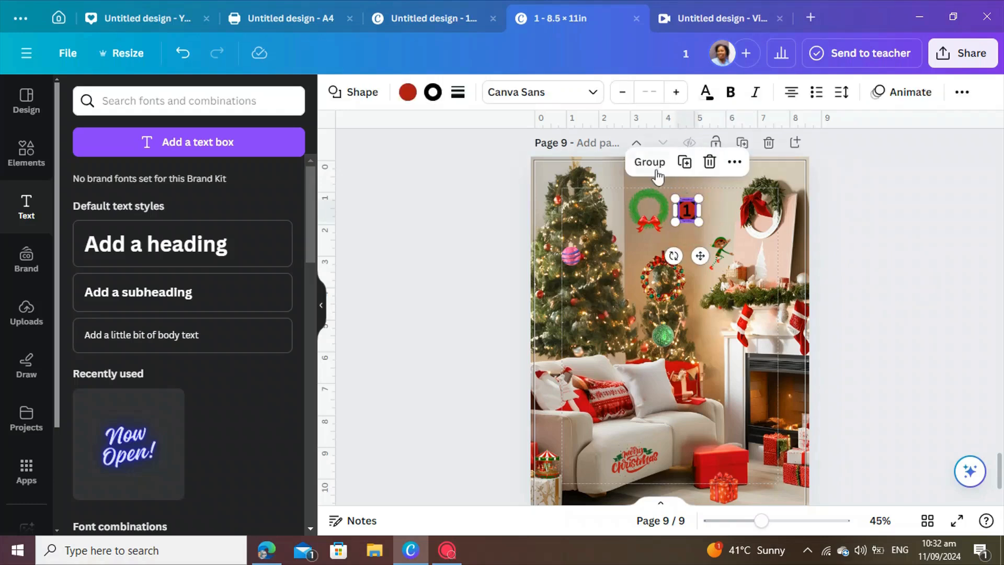
left_click(650, 162)
left_click(690, 162)
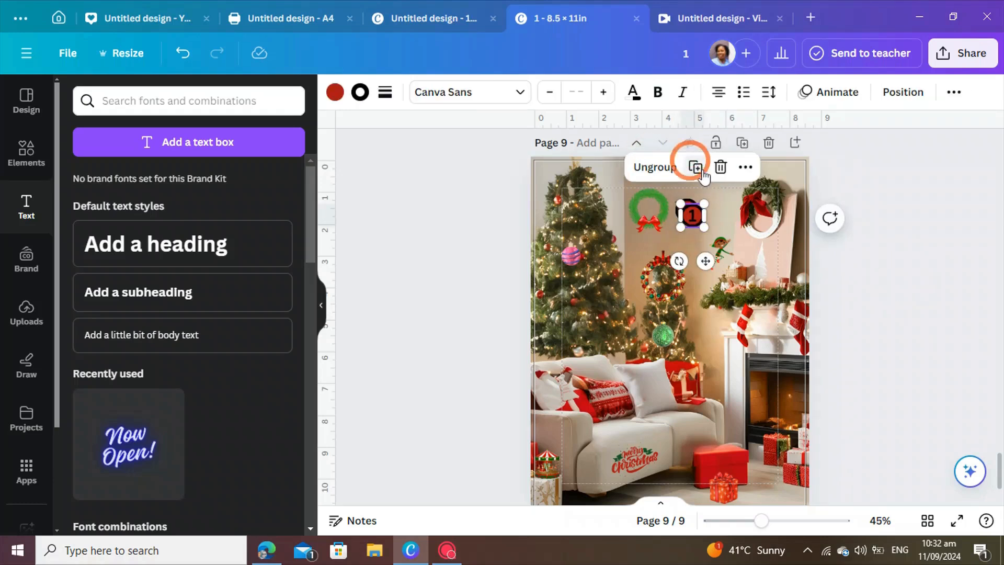
left_click(696, 166)
left_click(705, 178)
left_click(711, 183)
left_click(716, 190)
left_click(727, 202)
left_click(733, 208)
left_click(739, 214)
left_click(745, 218)
left_click(745, 218)
left_click(750, 223)
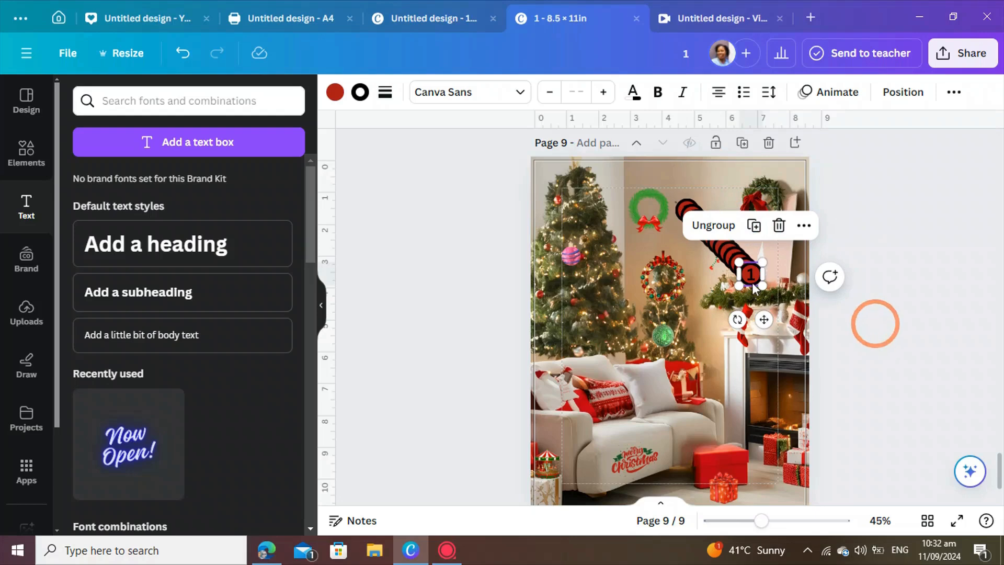
Spread the numbered circle copies over the differences across the tree, sofa, gifts, fireplace and stockings.
left_click(870, 323)
left_click_drag(751, 242, 582, 251)
left_click_drag(748, 269, 669, 270)
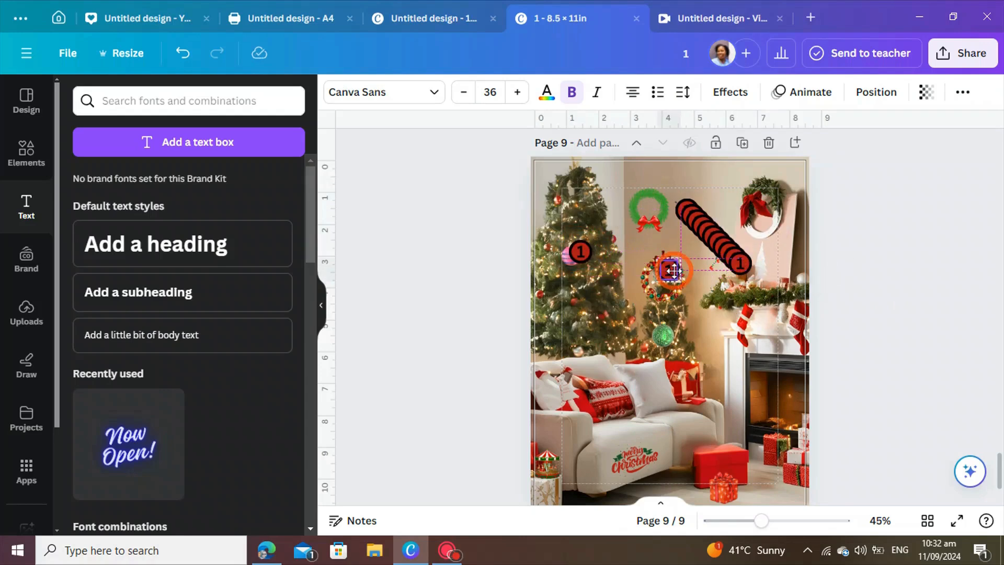
left_click_drag(740, 264, 645, 449)
left_click(729, 251)
left_click_drag(729, 253, 567, 470)
left_click(720, 244)
left_click_drag(720, 244, 733, 486)
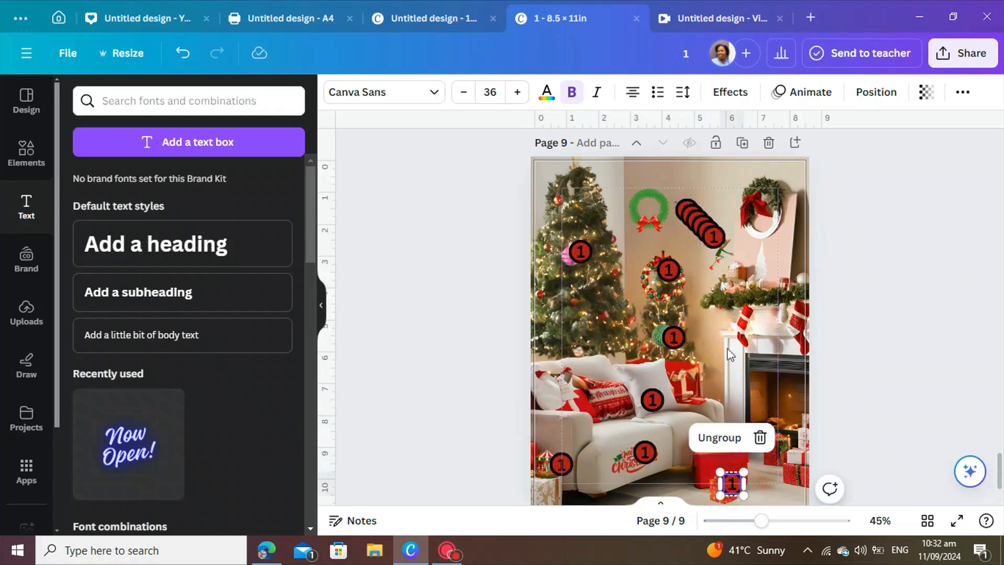
left_click_drag(710, 246, 722, 449)
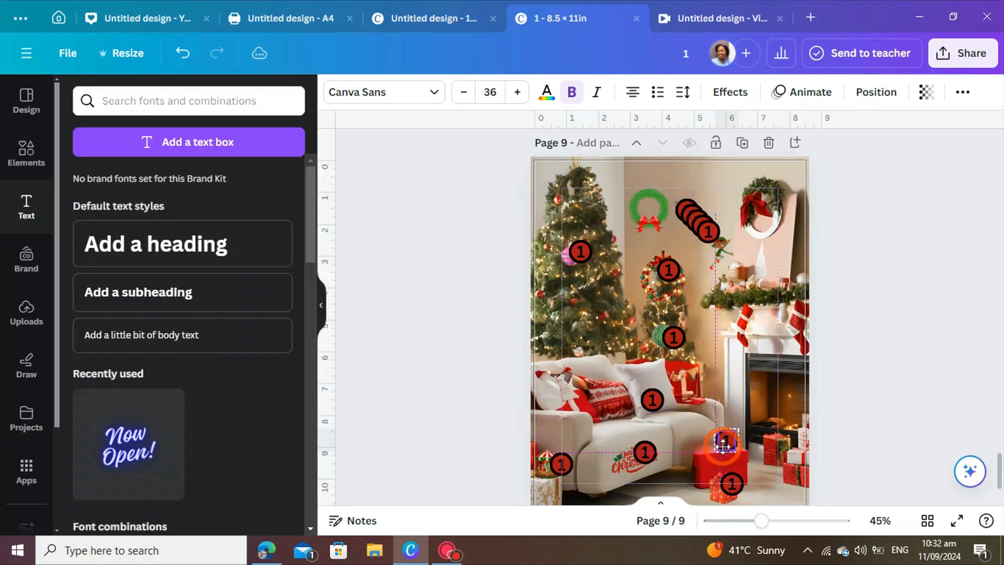
left_click_drag(701, 237, 783, 406)
left_click(704, 237)
left_click_drag(704, 237, 768, 335)
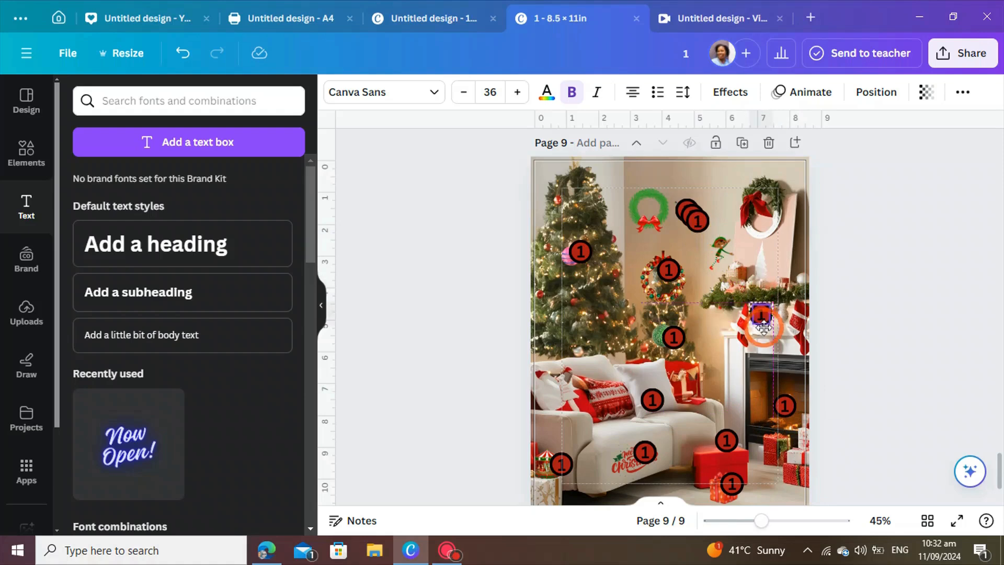
left_click_drag(698, 224, 727, 329)
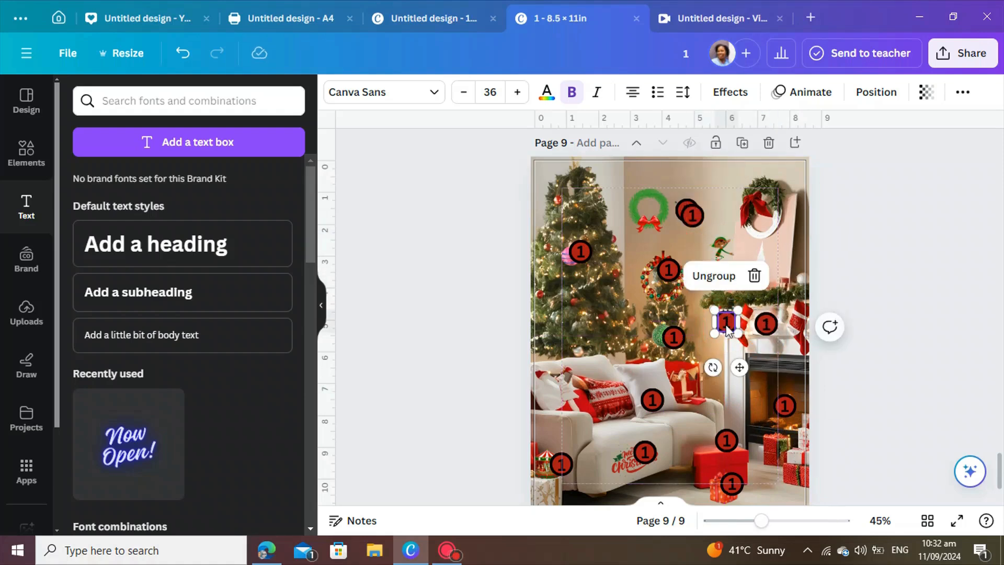
Place circles beside the green wreath and the elf, checking the elf's position on page 8.
left_click(856, 305)
left_click_drag(690, 213, 722, 225)
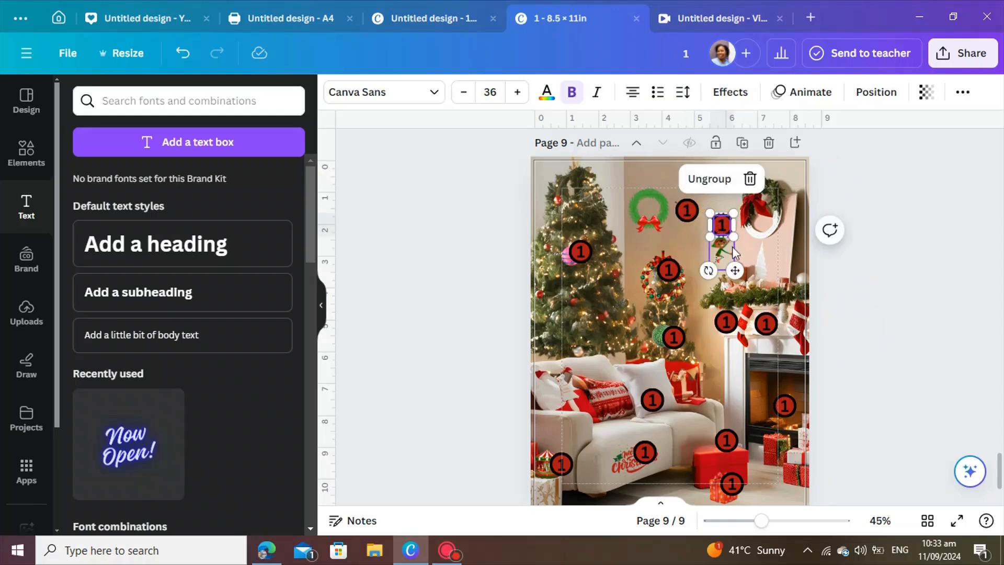
left_click(840, 280)
left_click(689, 211)
left_click_drag(691, 214, 677, 196)
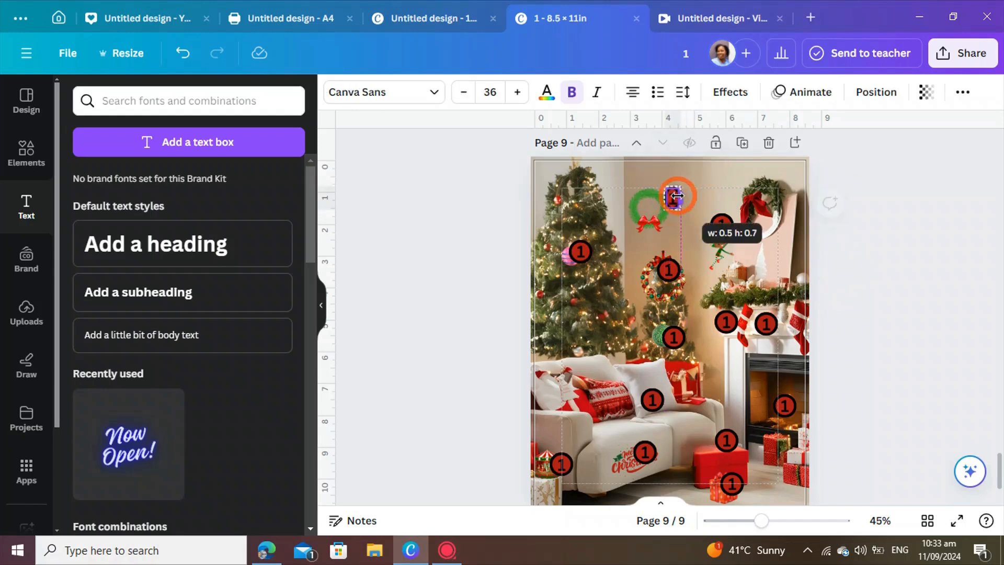
left_click(726, 227)
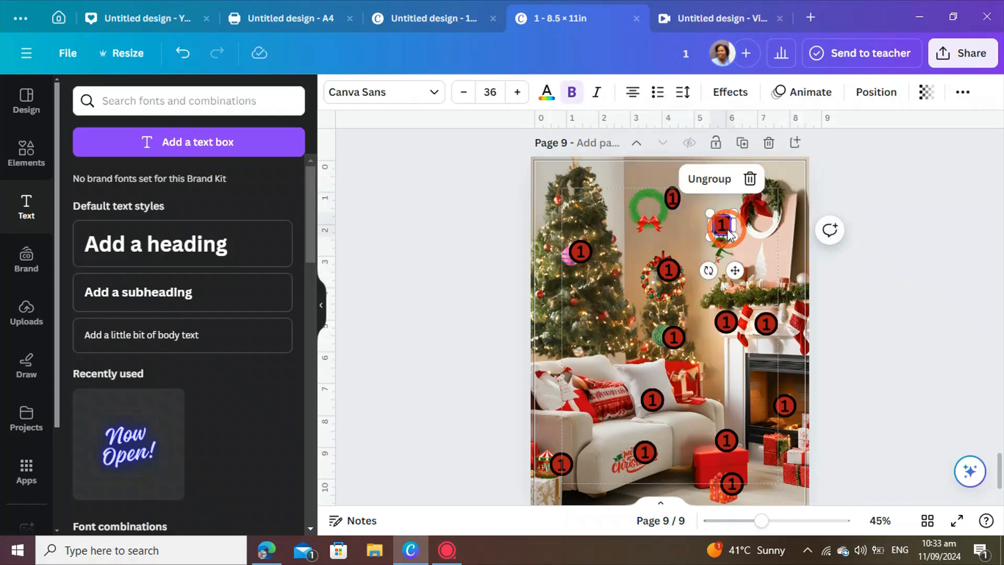
left_click_drag(728, 233, 688, 253)
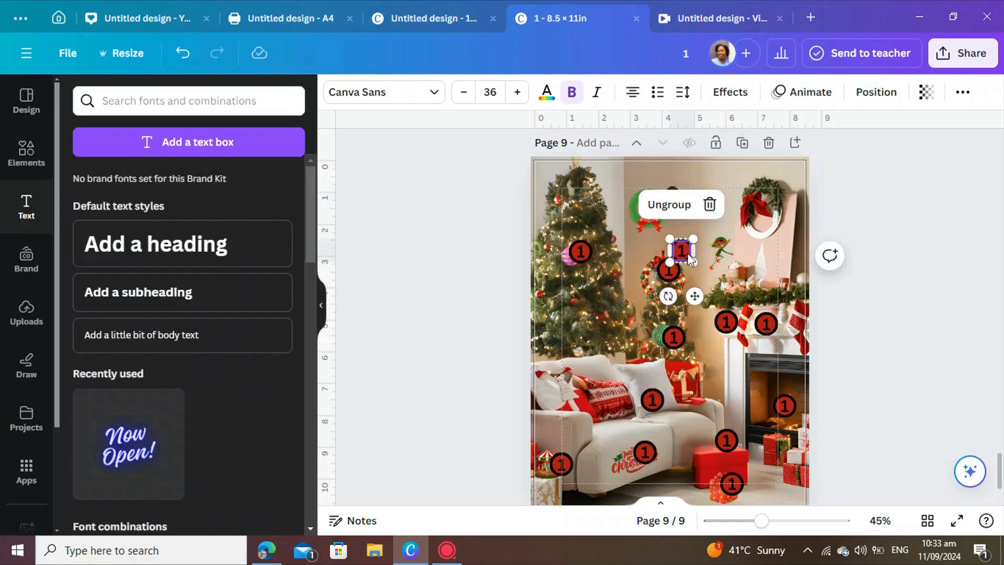
scroll(689, 253, "up", 5)
scroll(688, 253, "up", 10)
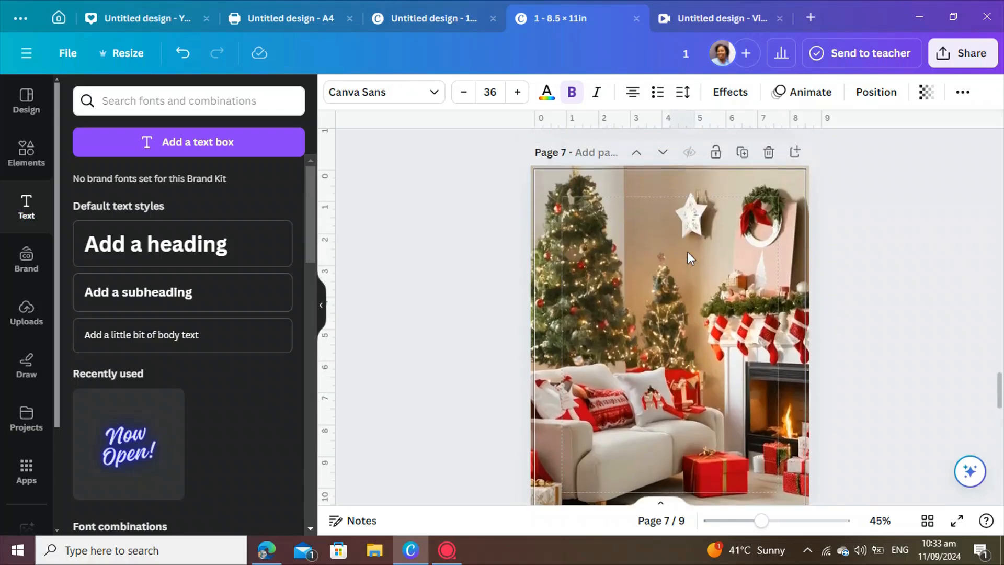
scroll(688, 252, "down", 5)
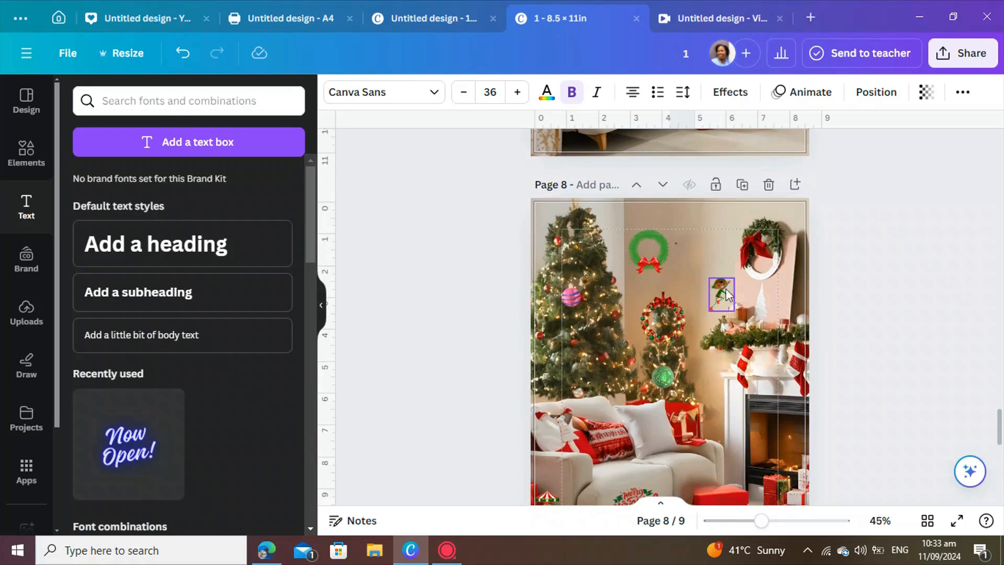
left_click(712, 281)
left_click_drag(712, 282, 702, 272)
scroll(696, 291, "down", 6)
scroll(704, 355, "down", 3)
left_click_drag(720, 257, 722, 229)
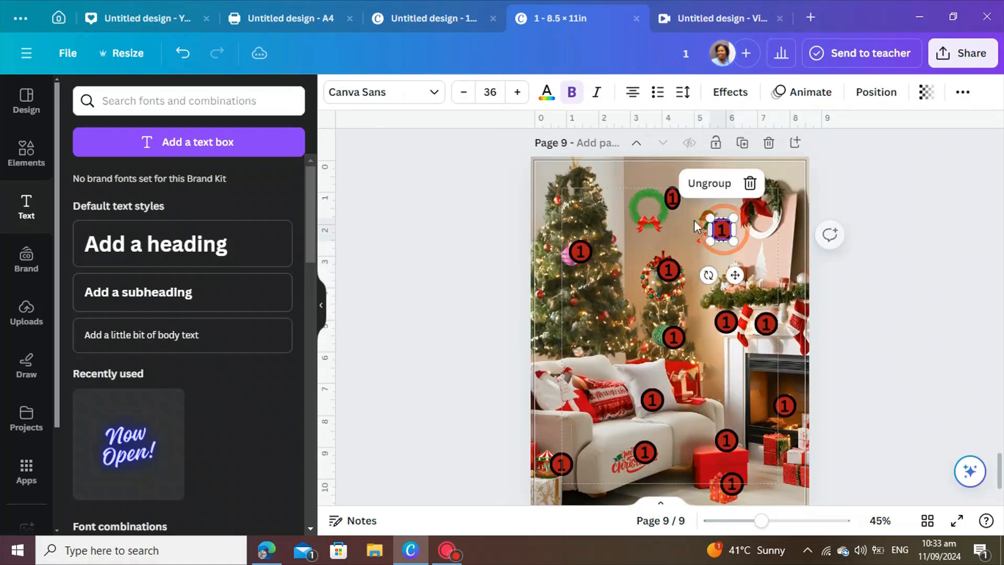
Renumber the circles by the elf, the small wreath and the pink bauble as 2, 3 and 4.
double_click(724, 231)
type("2")
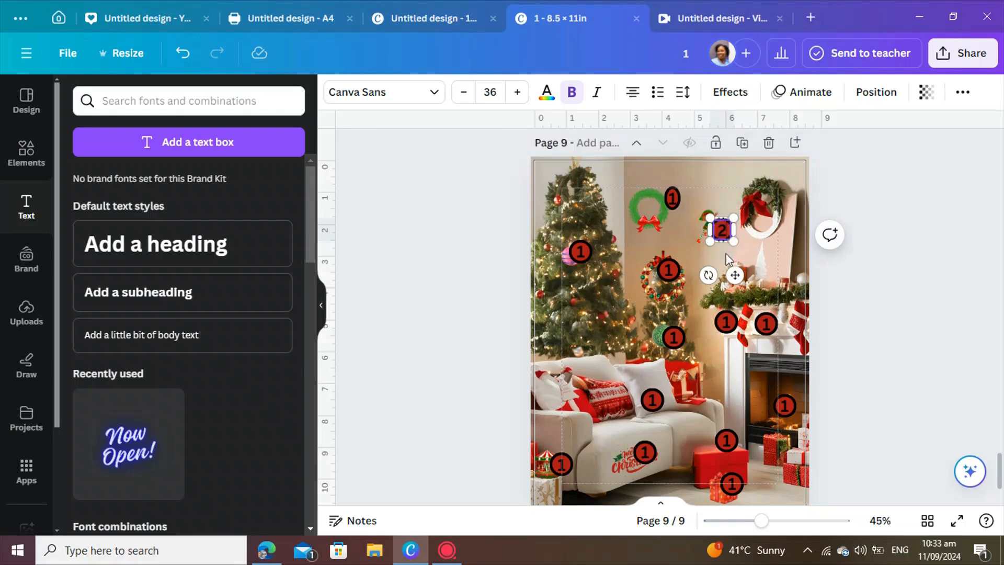
left_click(660, 282)
left_click(669, 270)
double_click(668, 270)
type("3")
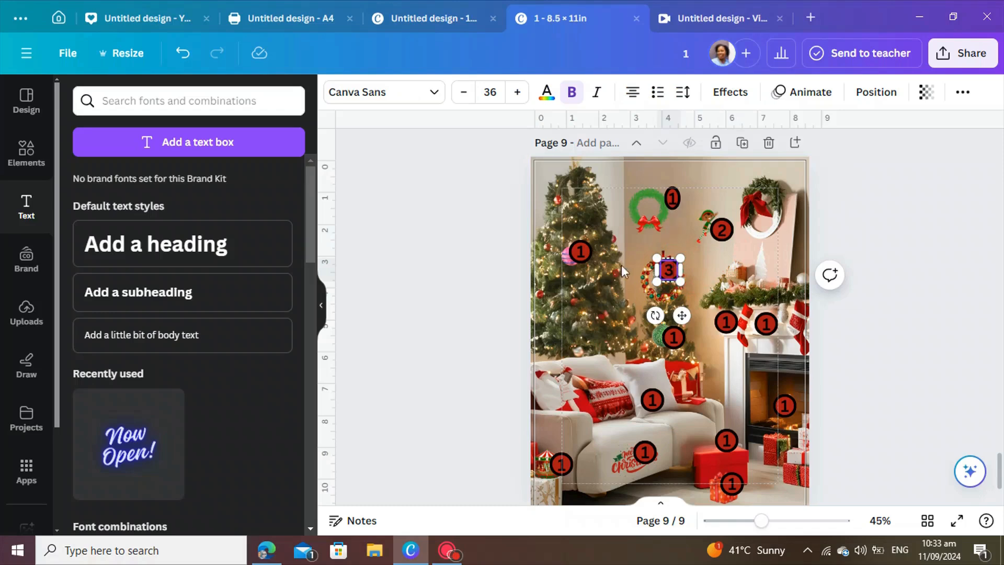
left_click(585, 250)
double_click(585, 250)
type("4")
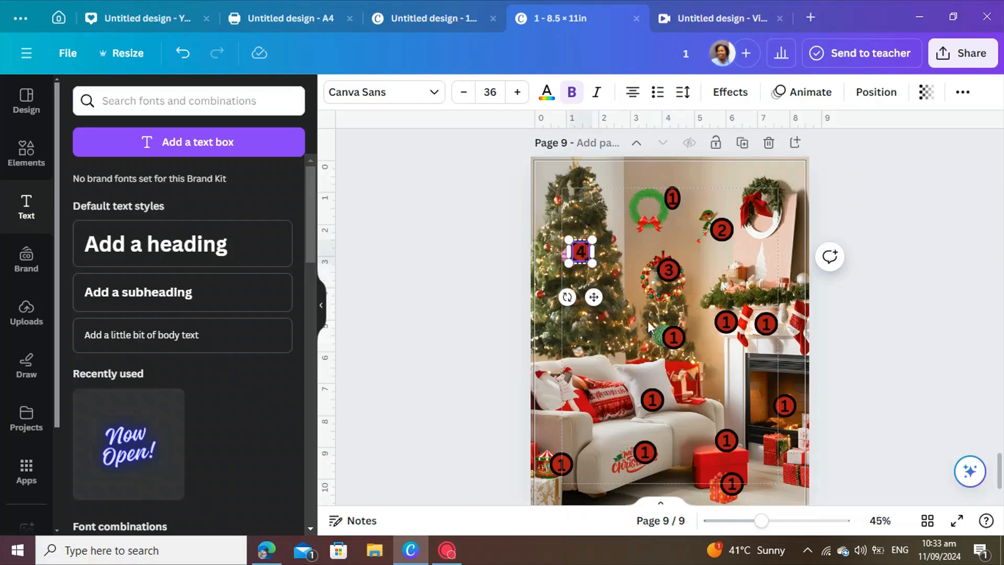
Renumber the circles by the green bauble and the two stockings as 5, 6 and 7.
left_click(674, 338)
double_click(674, 337)
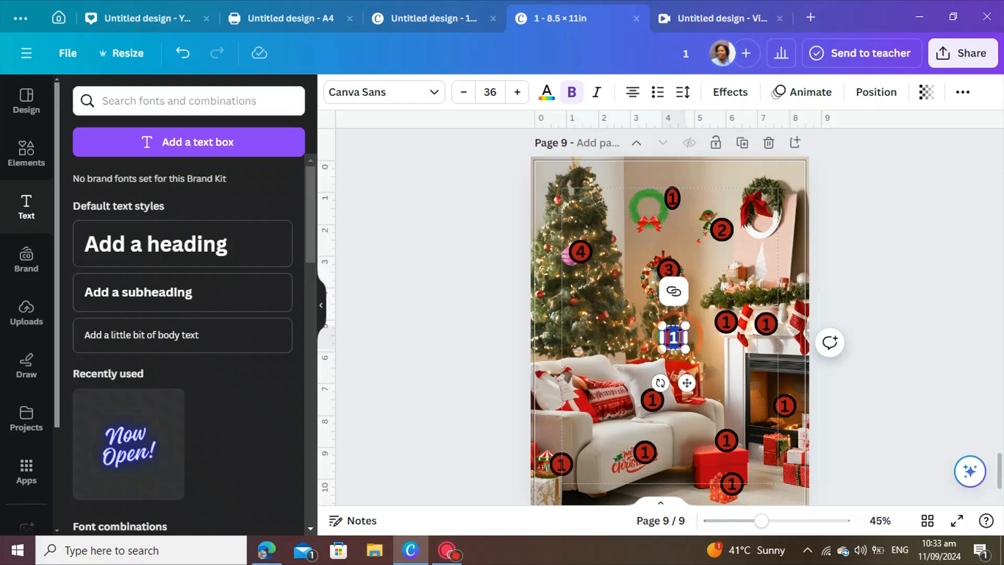
type("5")
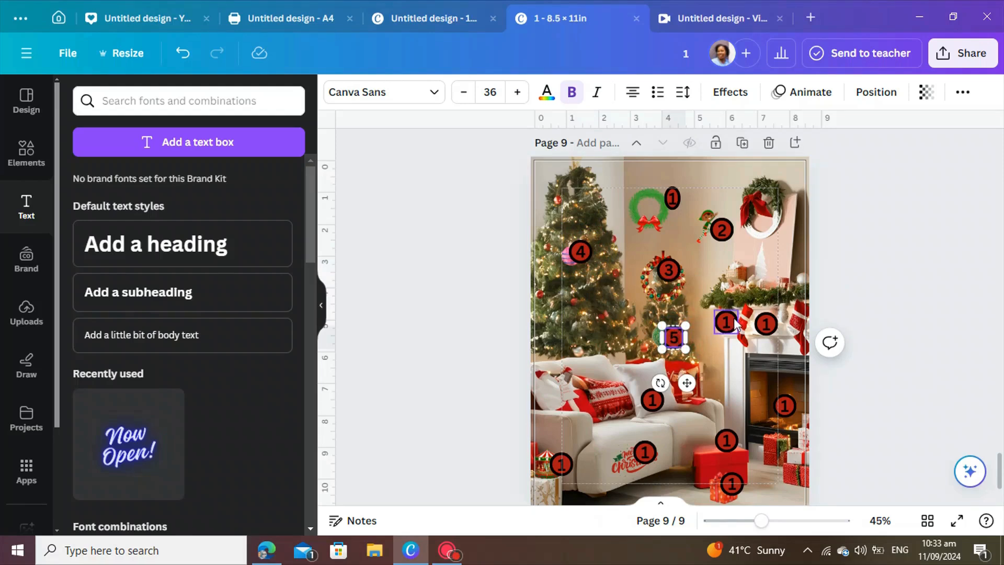
left_click(732, 323)
double_click(727, 322)
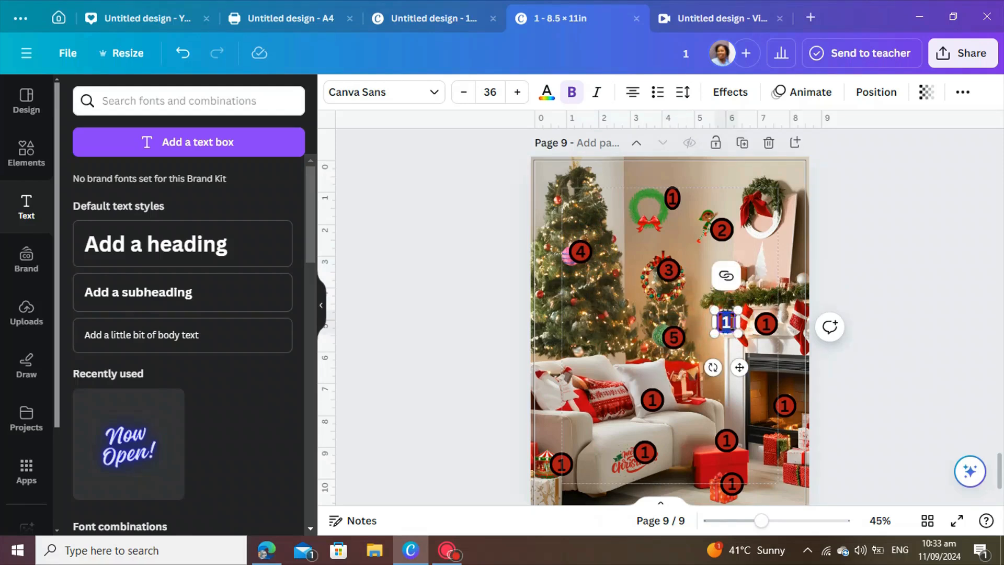
type("6")
left_click(771, 325)
double_click(772, 327)
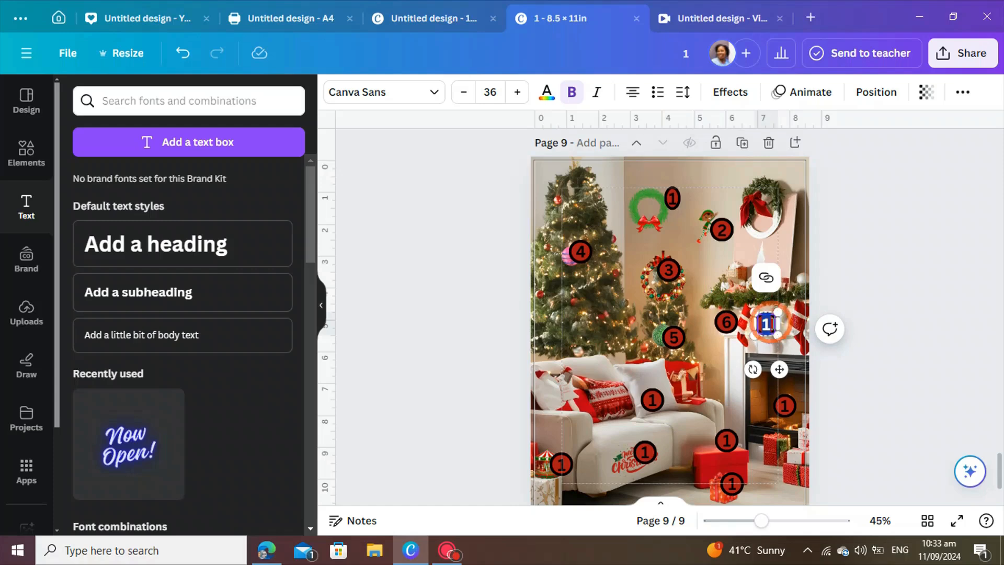
type("7")
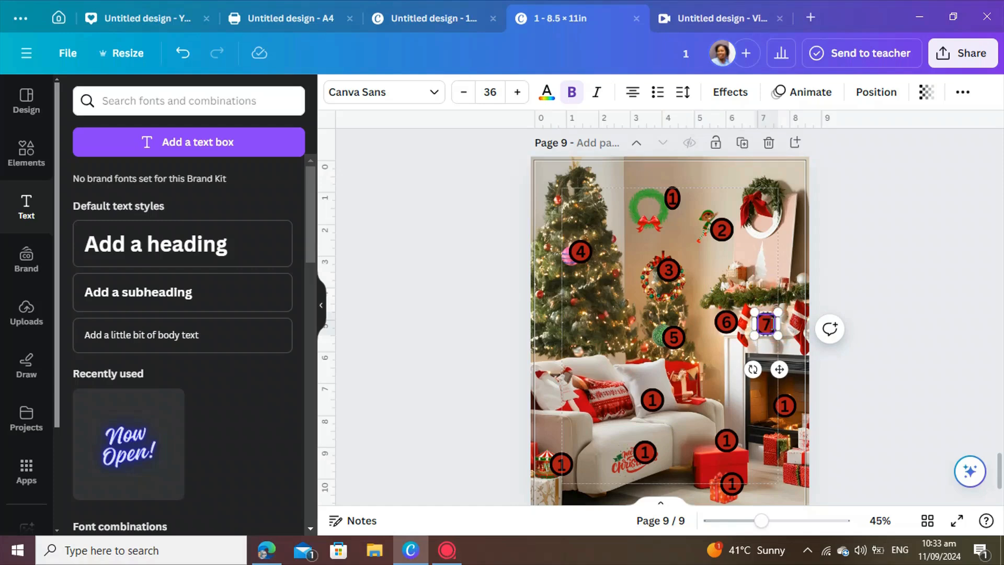
Renumber the sofa, lower-left and cushion circles as 8, 9 and 10, widening the 10 text box.
left_click(654, 401)
double_click(655, 400)
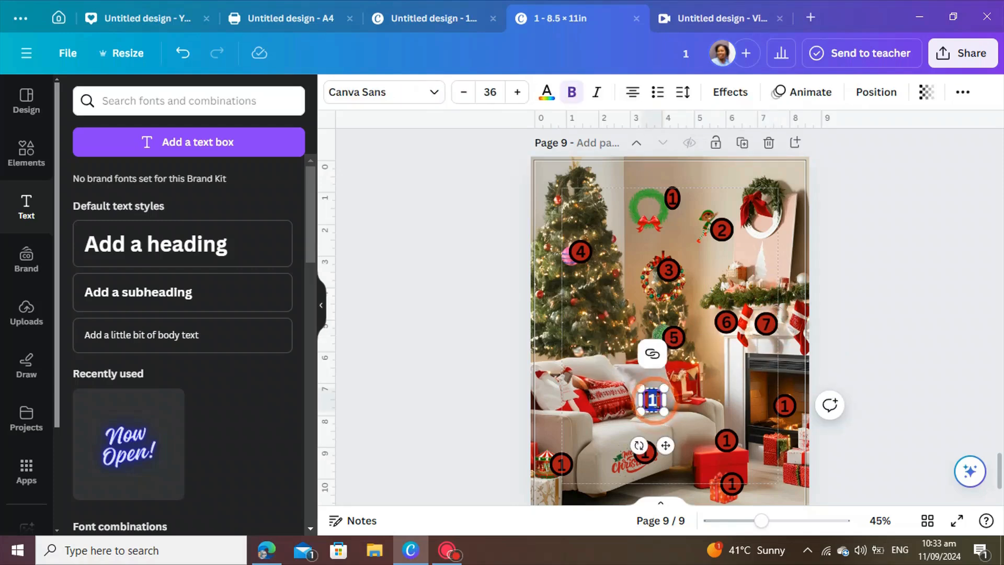
type("8")
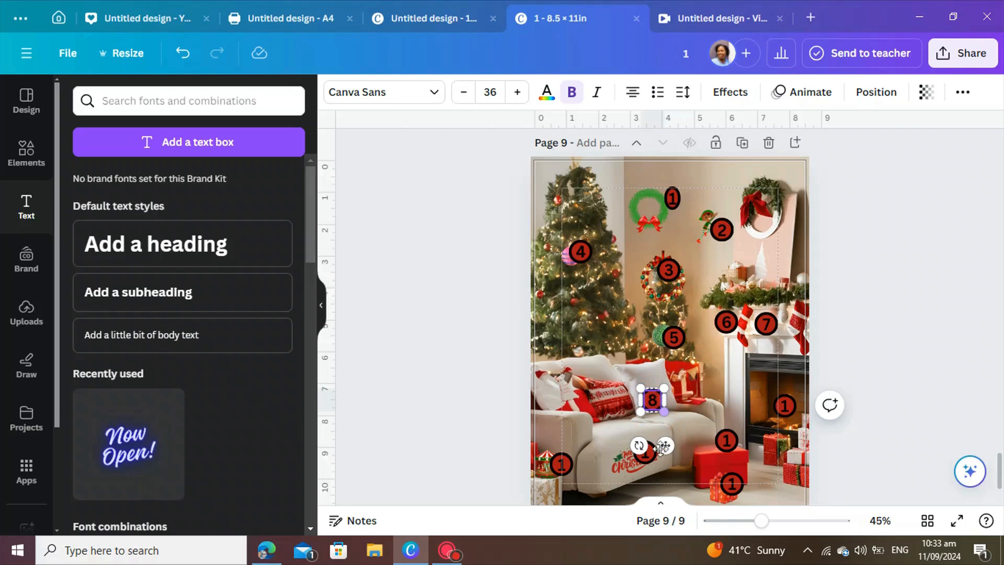
left_click(564, 464)
double_click(564, 464)
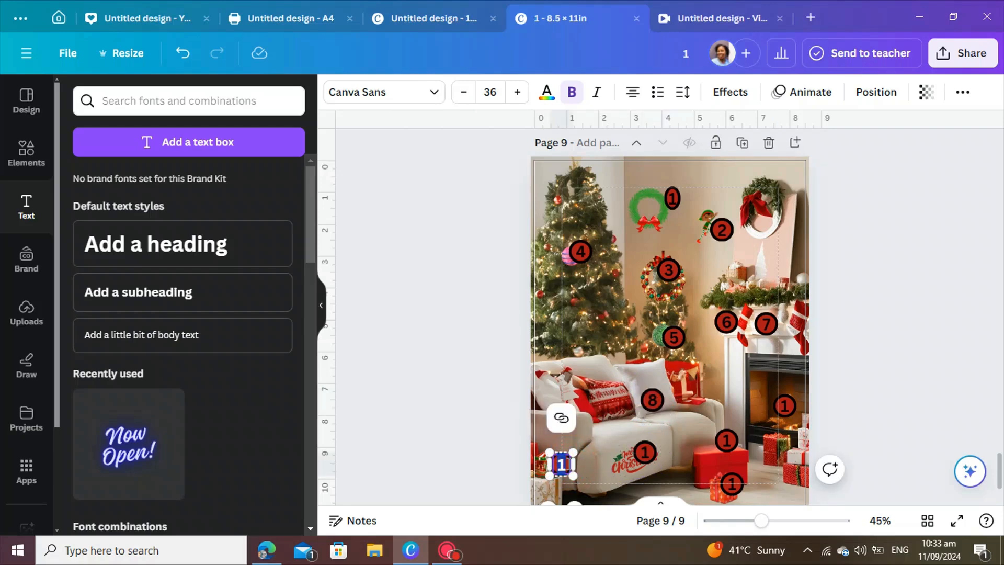
type("9")
left_click(645, 453)
double_click(645, 453)
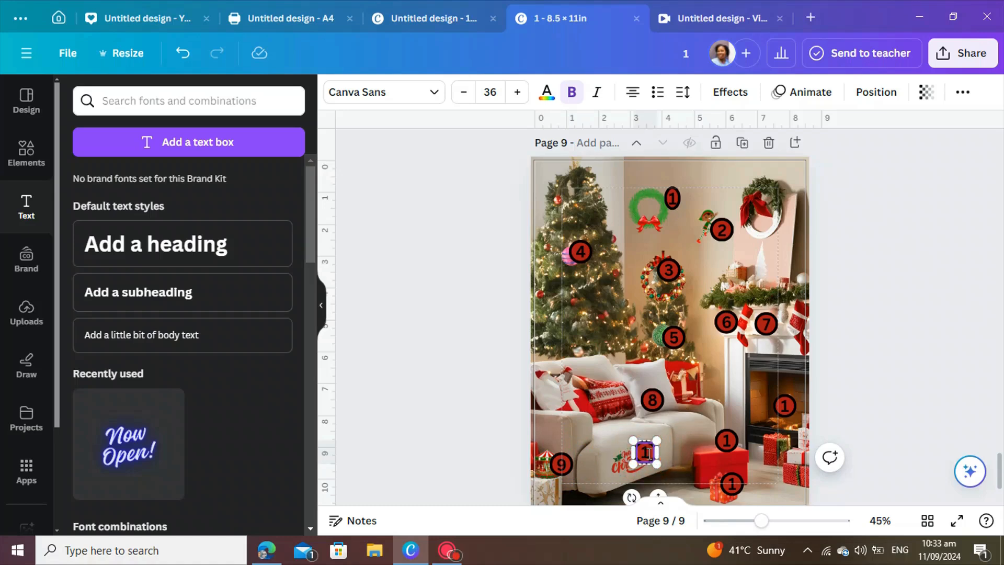
type("10")
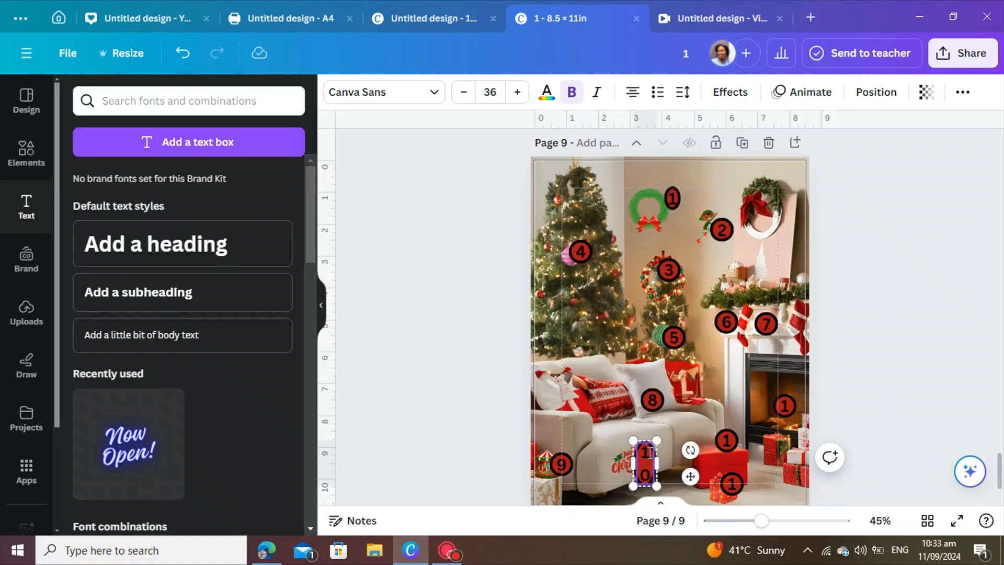
left_click_drag(655, 464, 662, 464)
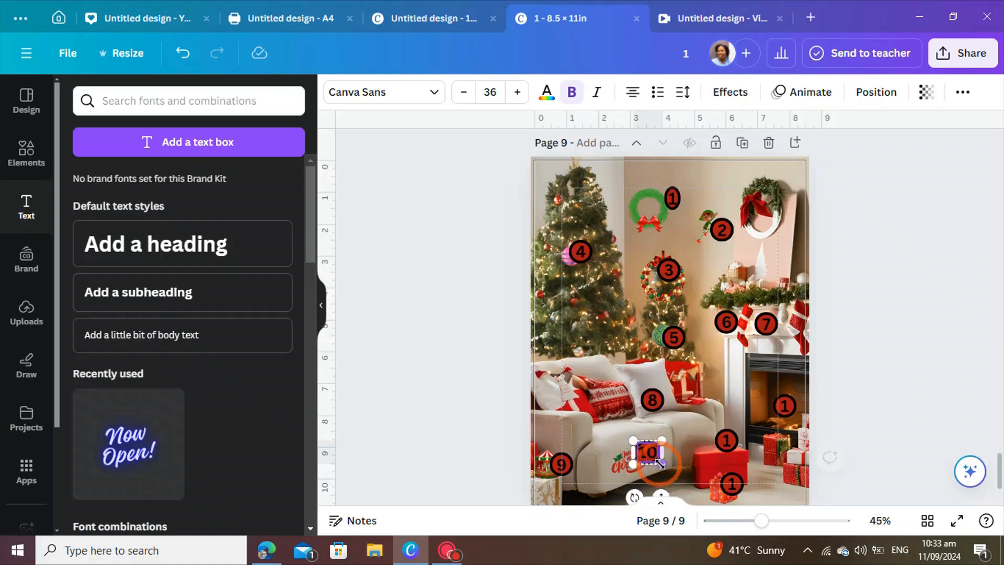
Renumber the two circles on the red gifts as 11 and 12, widening their text boxes.
left_click(750, 467)
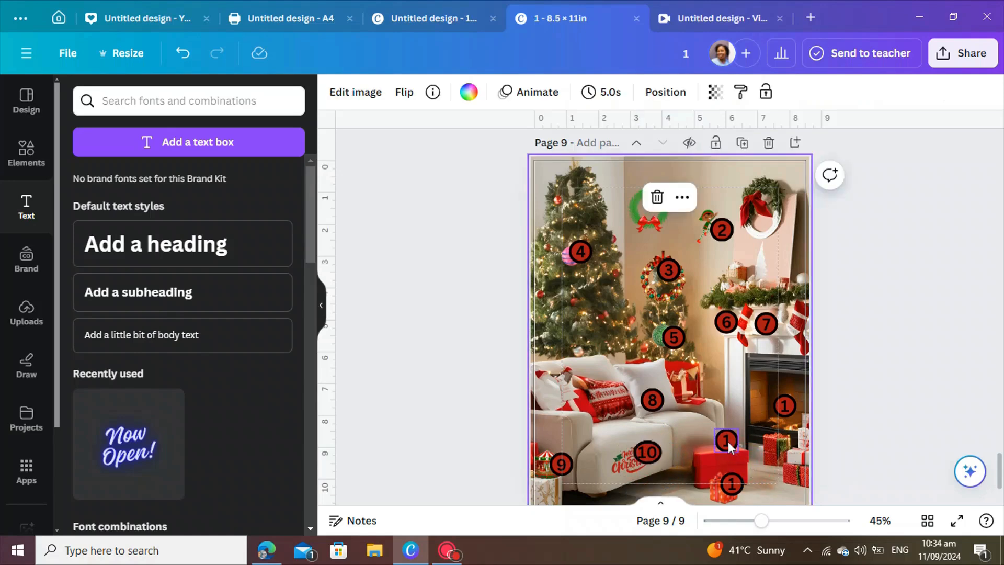
left_click(730, 440)
left_click(727, 440)
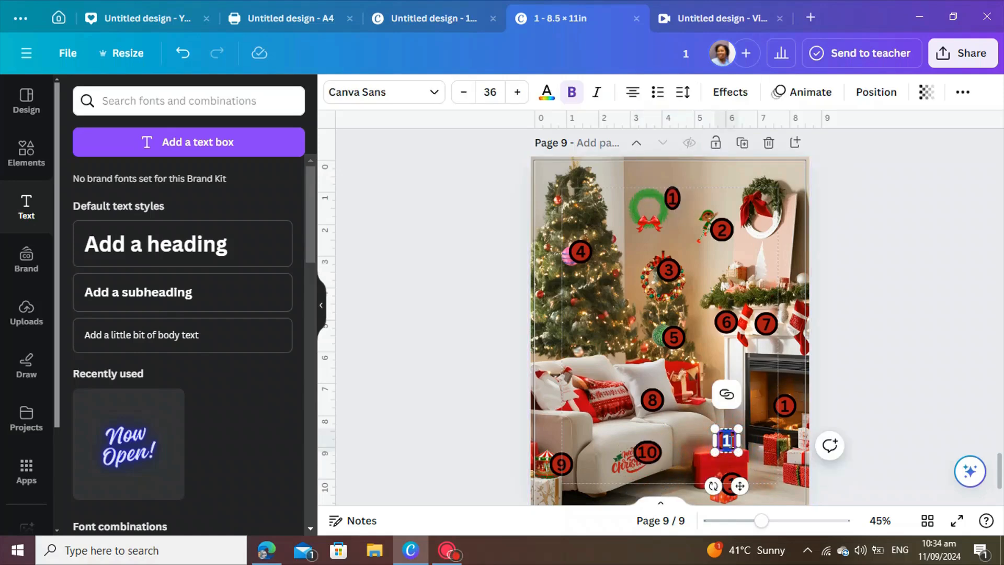
left_click(730, 440)
type("1")
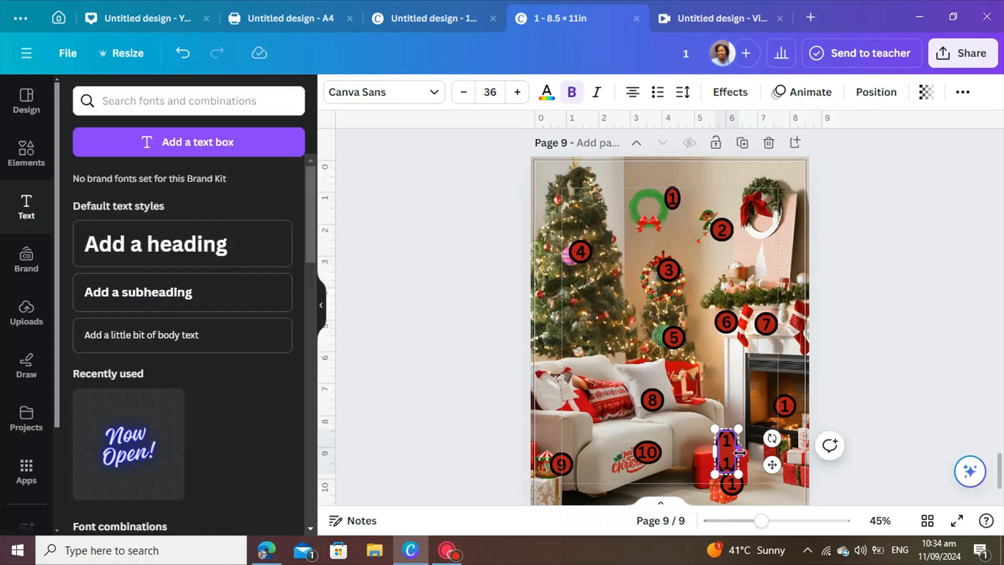
left_click_drag(739, 452, 750, 453)
left_click(749, 461)
left_click(732, 482)
left_click(732, 483)
type("2")
left_click_drag(744, 480, 756, 477)
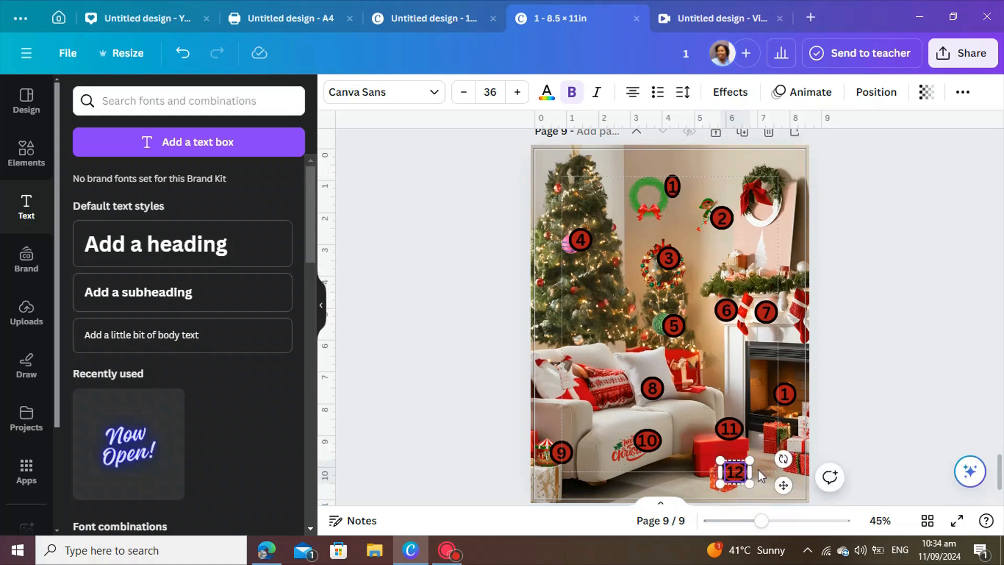
Renumber the fireplace circle as 13 and widen its text box.
left_click(757, 469)
left_click(787, 395)
double_click(786, 396)
type("3")
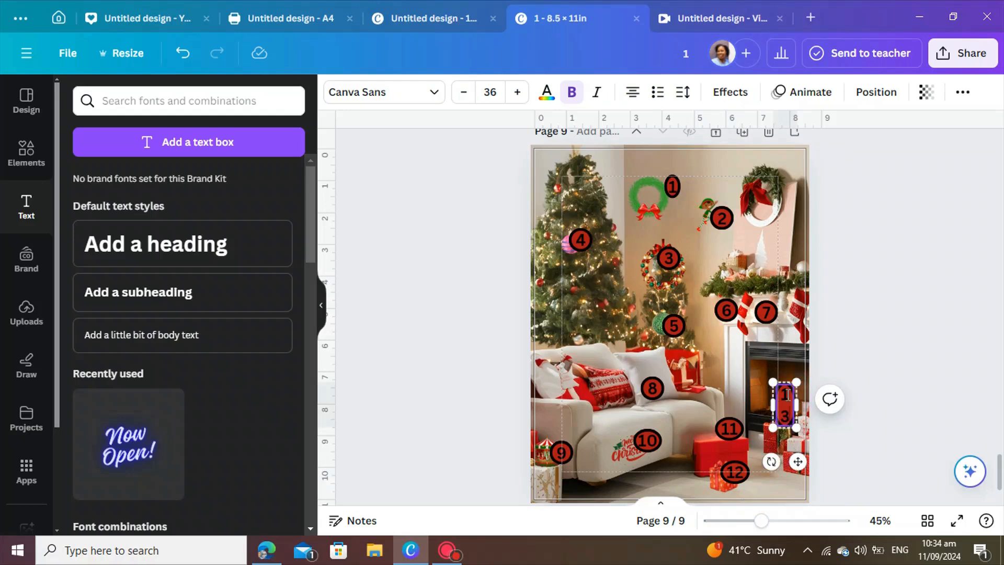
left_click_drag(791, 406, 807, 407)
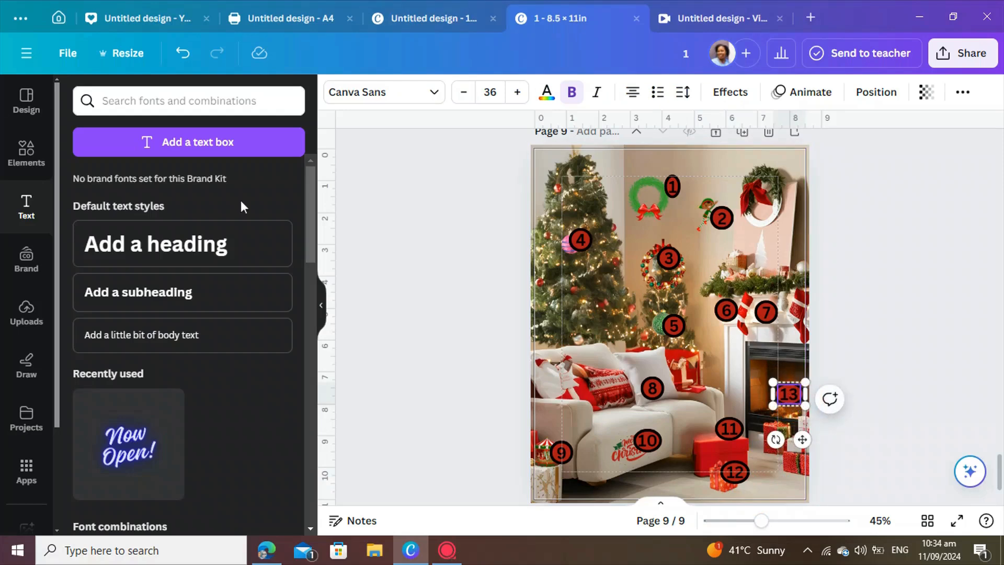
left_click(897, 248)
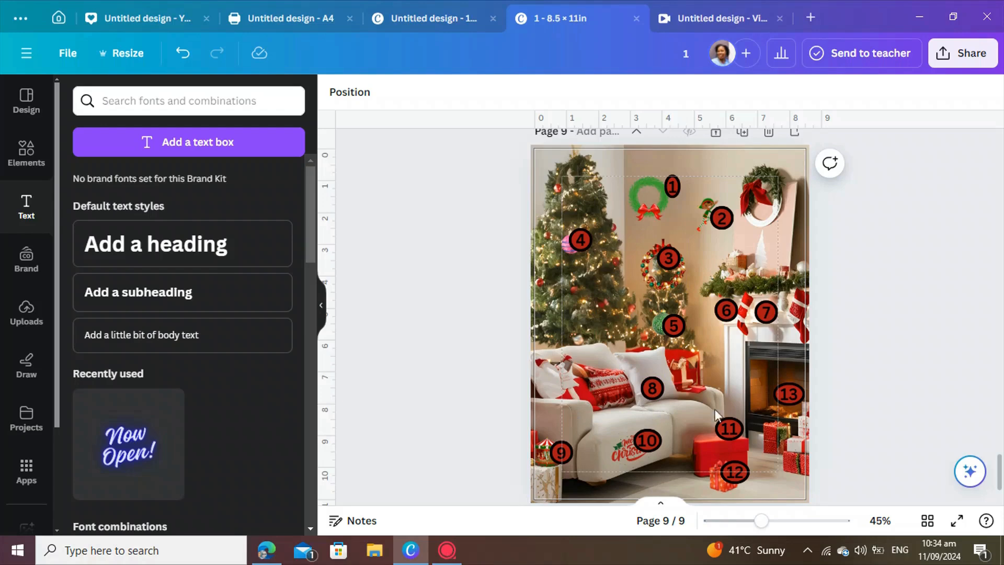
scroll(670, 406, "down", 1)
scroll(669, 407, "up", 1)
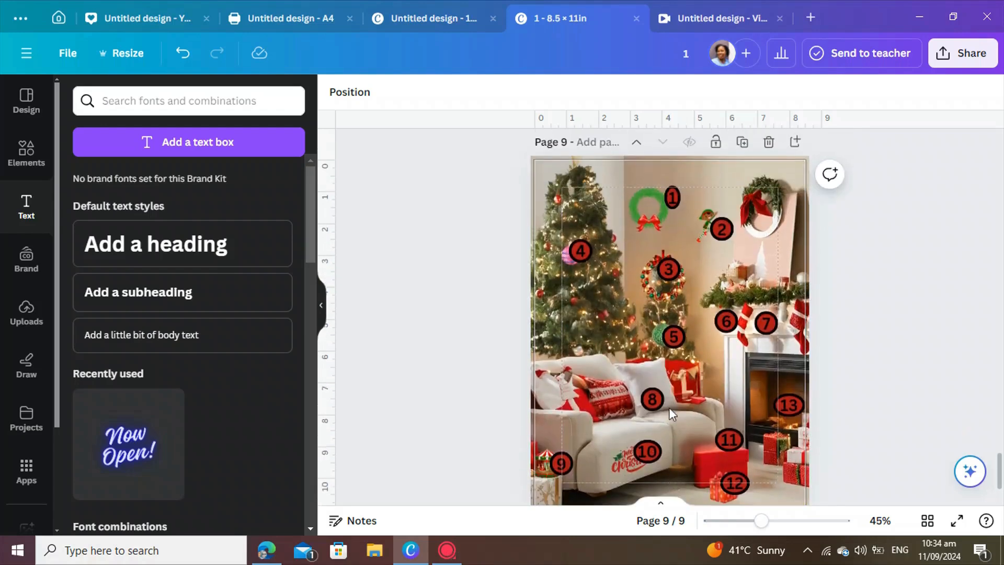